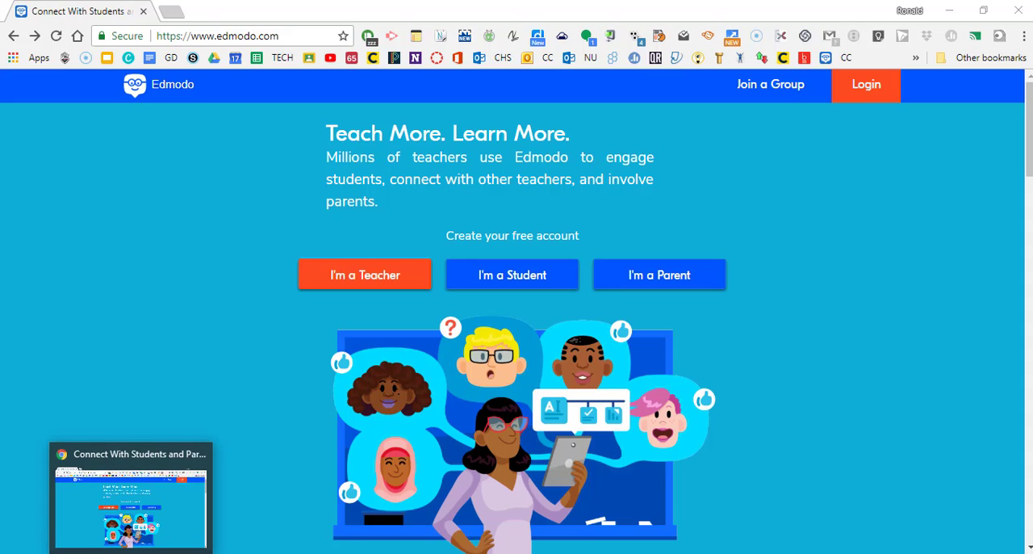
Step: Start a new assignment titled Test Assignment in the Canisius Test Course and set its due date to 05/17/2018
click(173, 552)
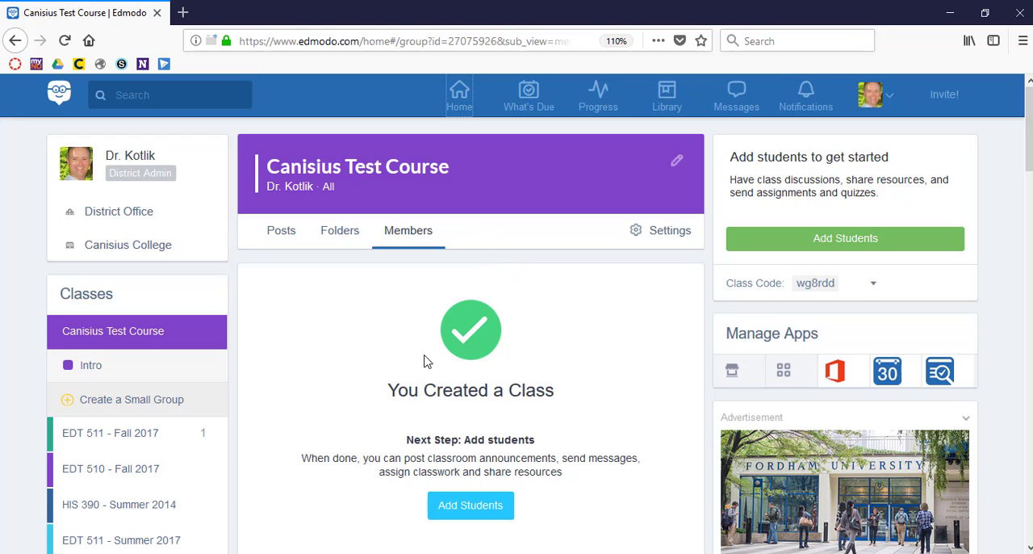
click(281, 232)
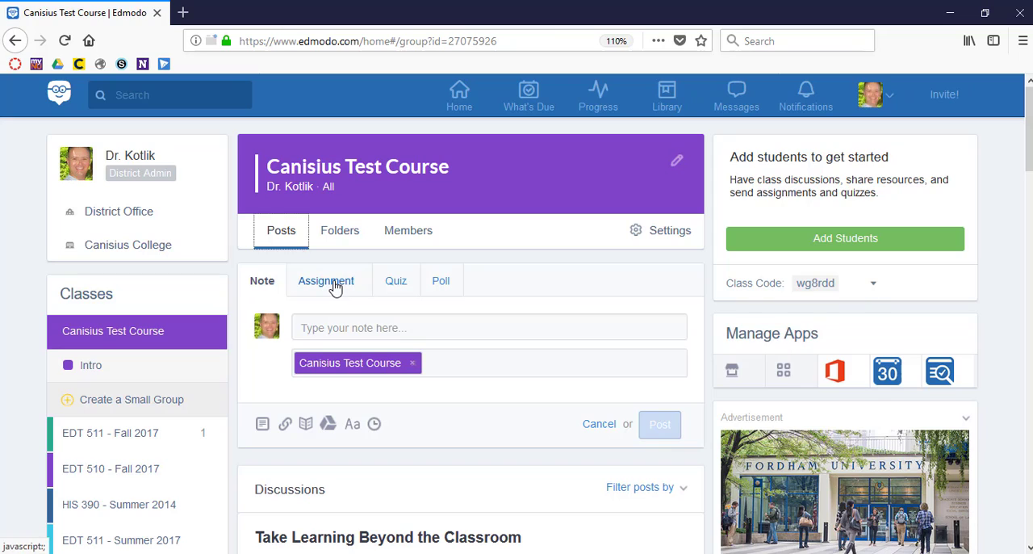
click(337, 287)
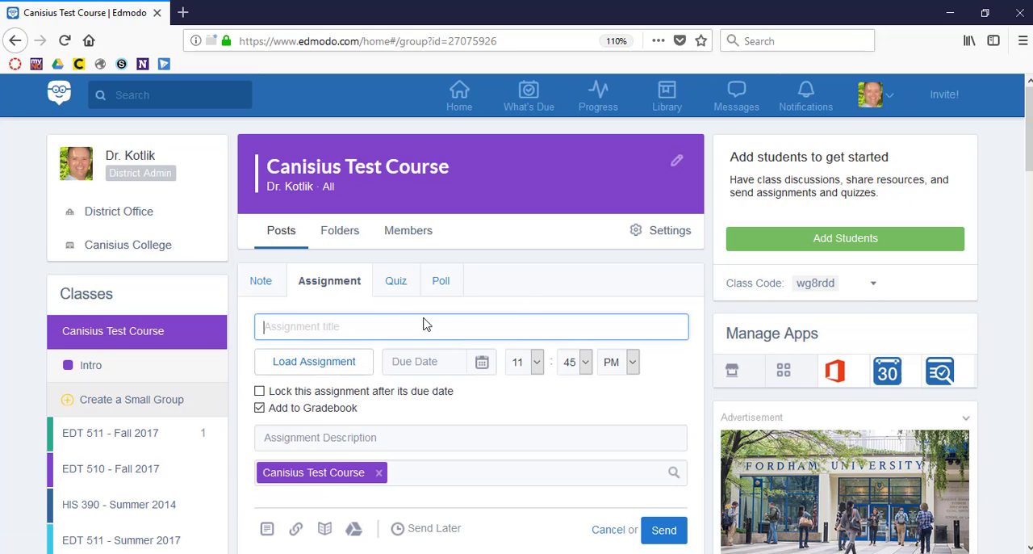
text(Test Assignment)
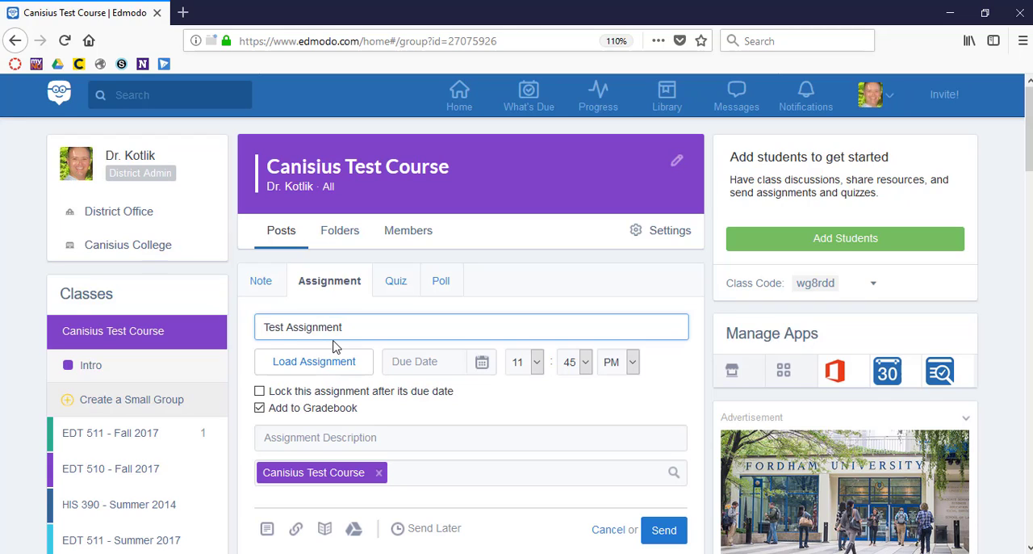
click(482, 363)
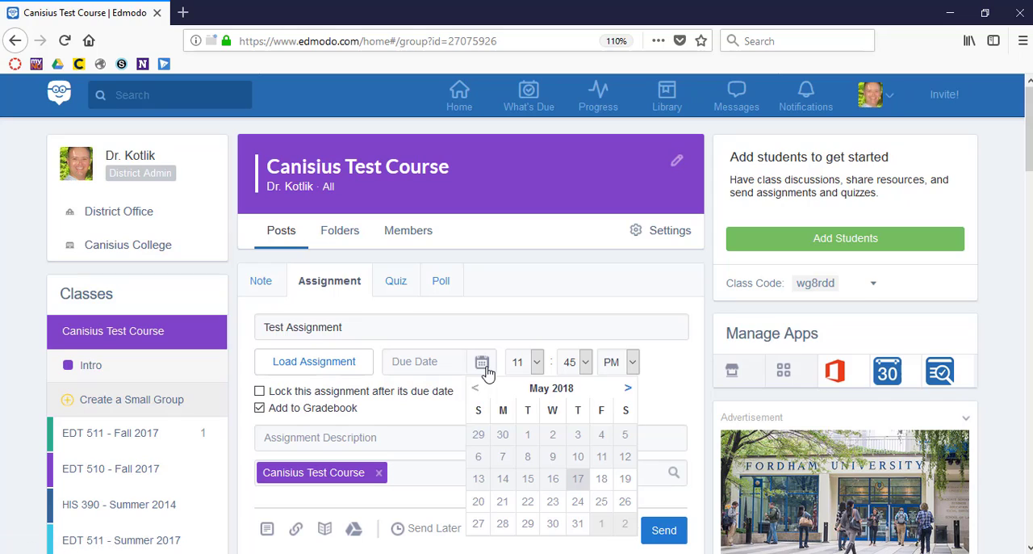
click(575, 479)
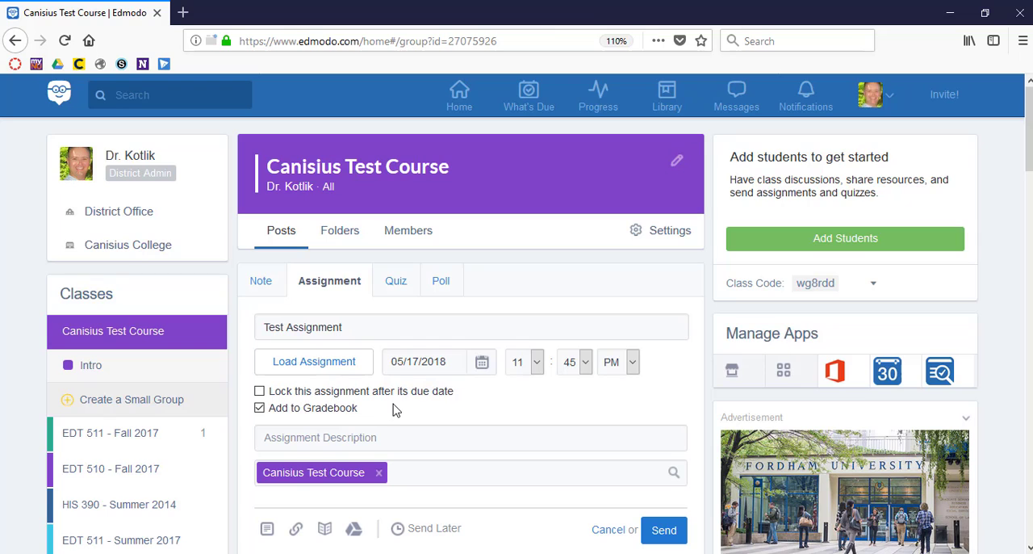
Step: Load the existing EdPuzzle Peer Feedback assignment into the form and expand its description
scroll(393, 407, down, 2)
scroll(392, 406, up, 1)
click(319, 321)
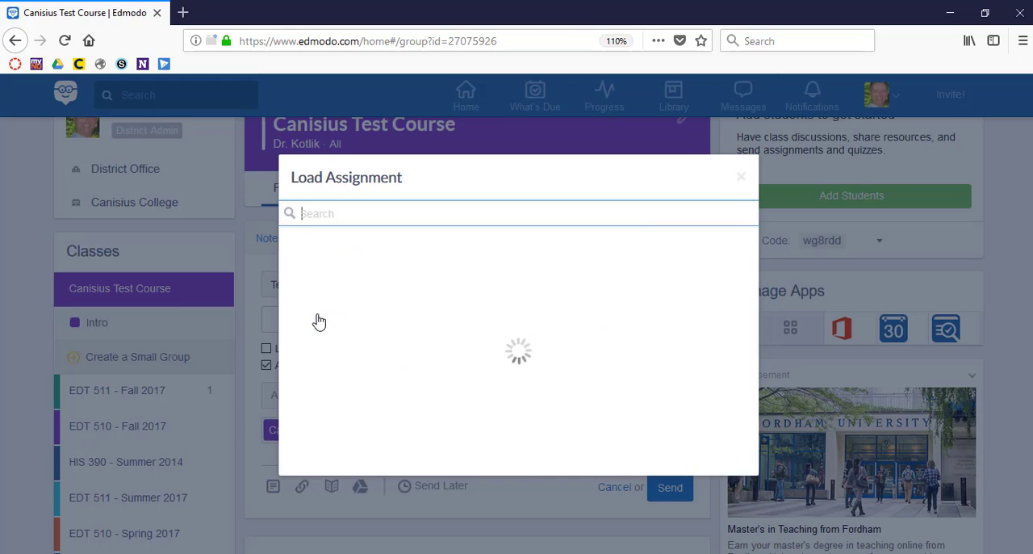
scroll(475, 353, down, 2)
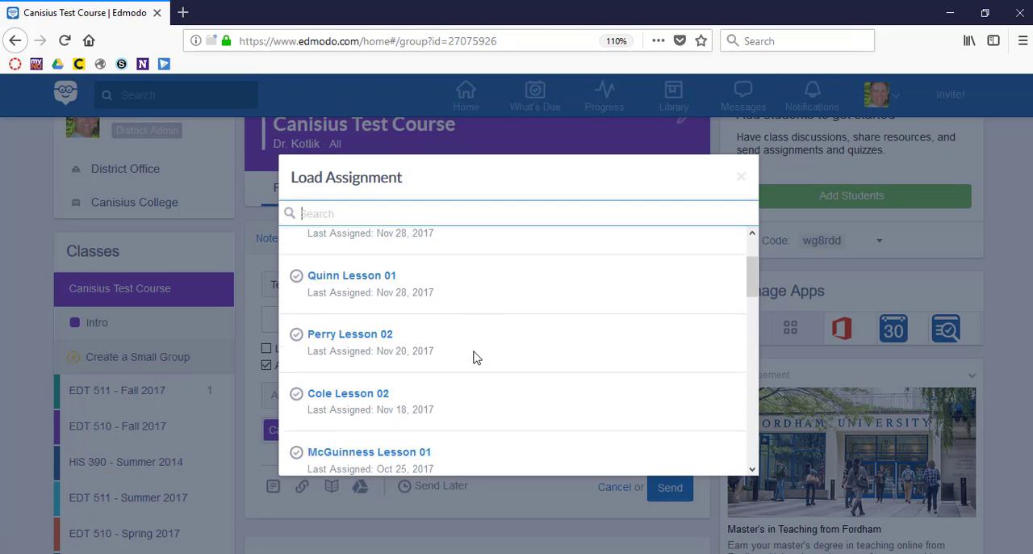
scroll(476, 358, down, 10)
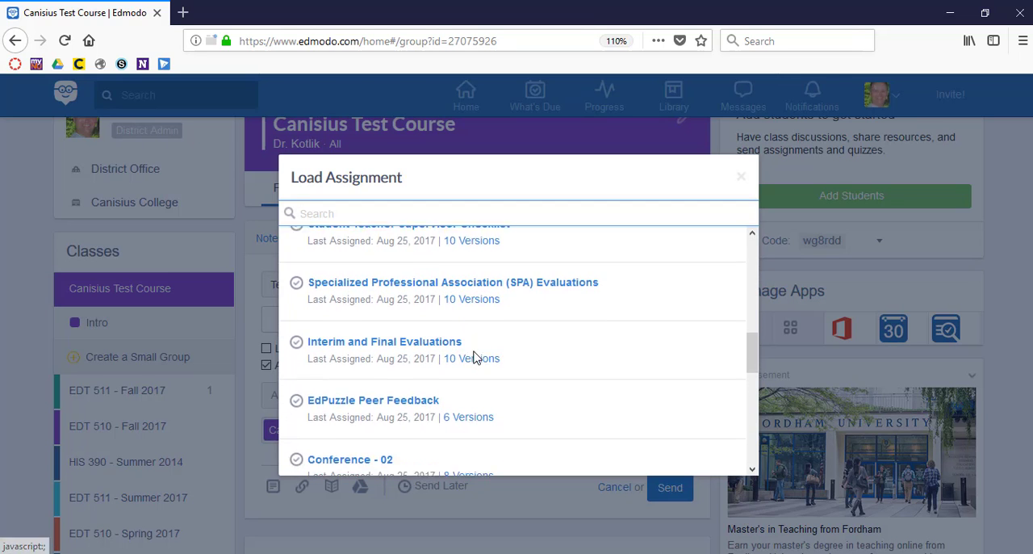
scroll(475, 358, down, 3)
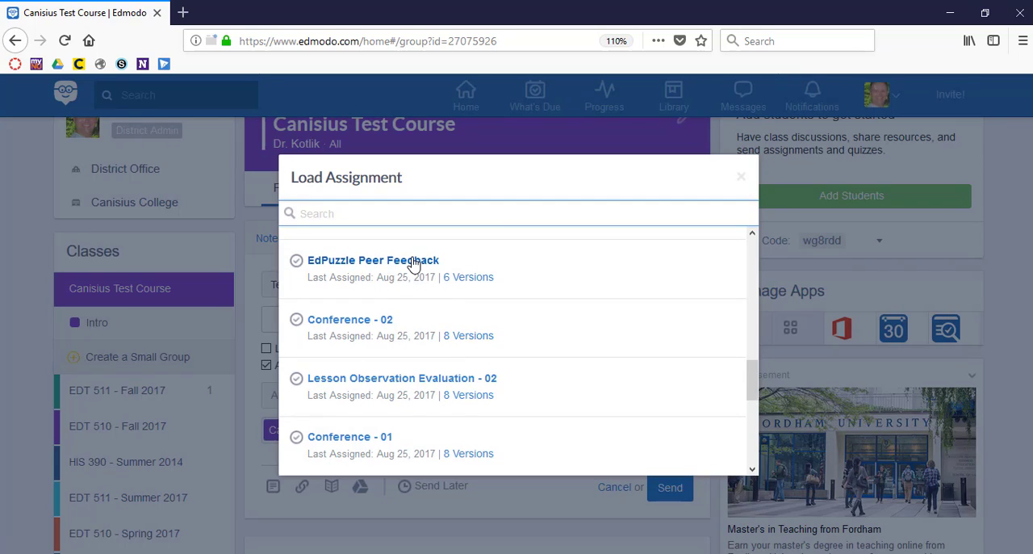
click(373, 260)
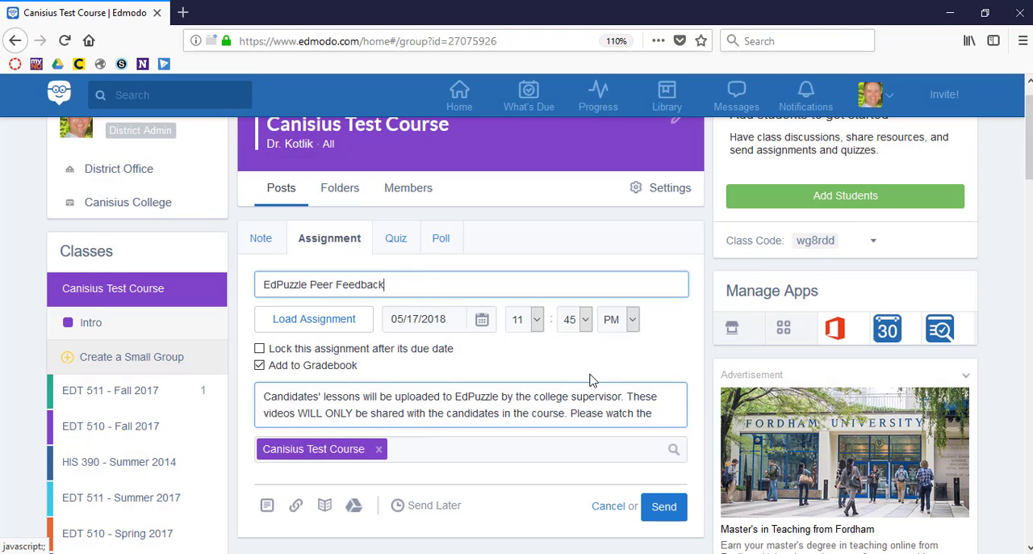
click(658, 412)
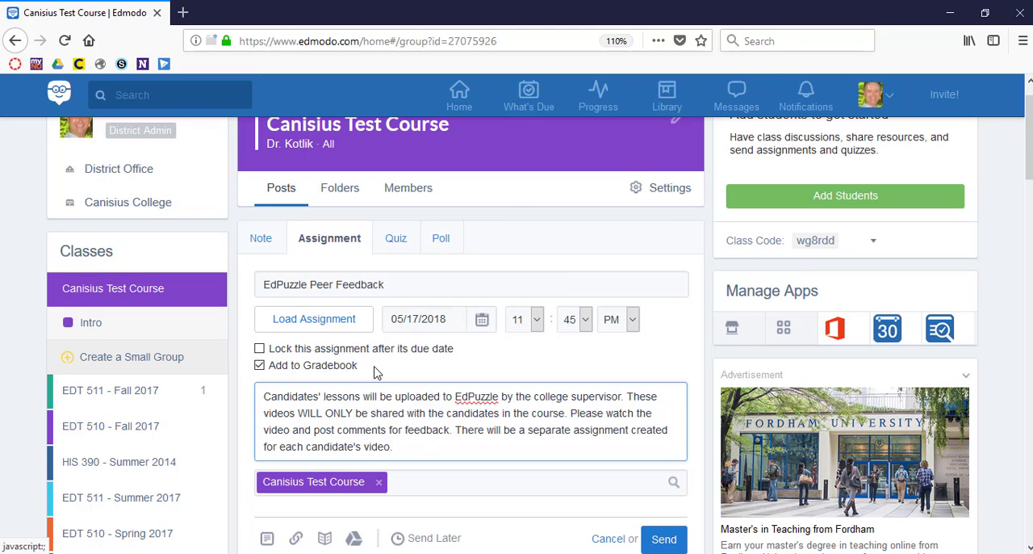
Step: Review the loaded assignment's settings and send it to Canisius Test Course
scroll(452, 379, down, 4)
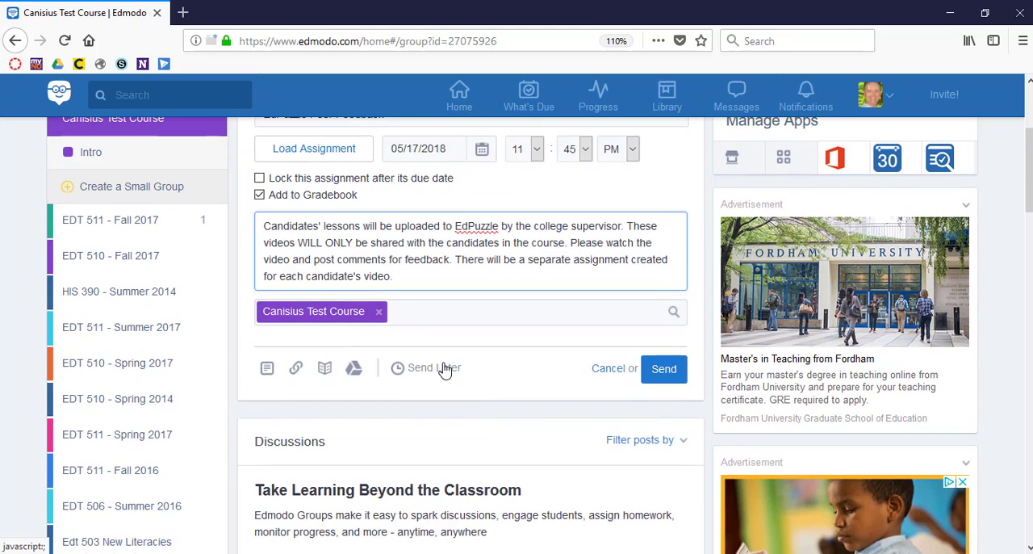
click(405, 314)
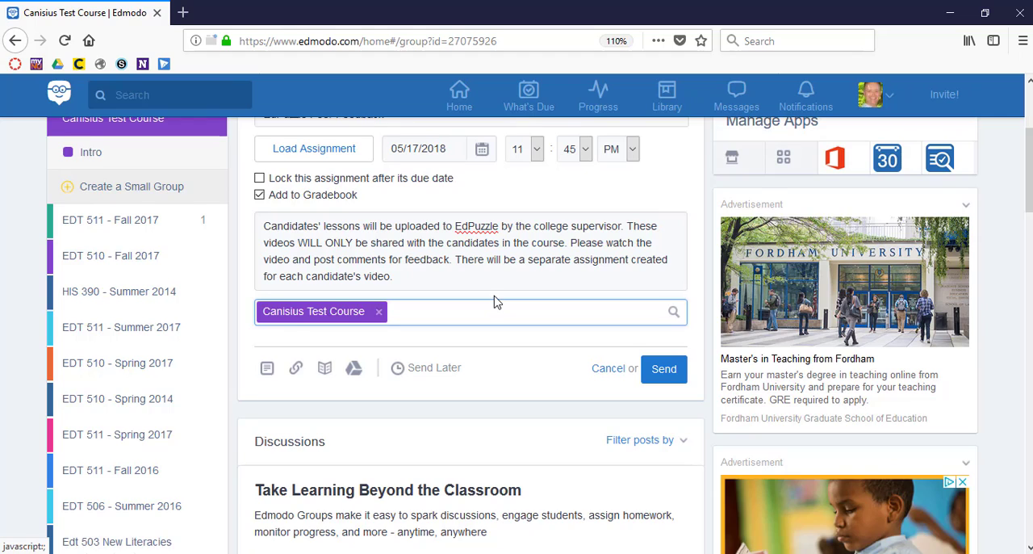
scroll(497, 301, up, 3)
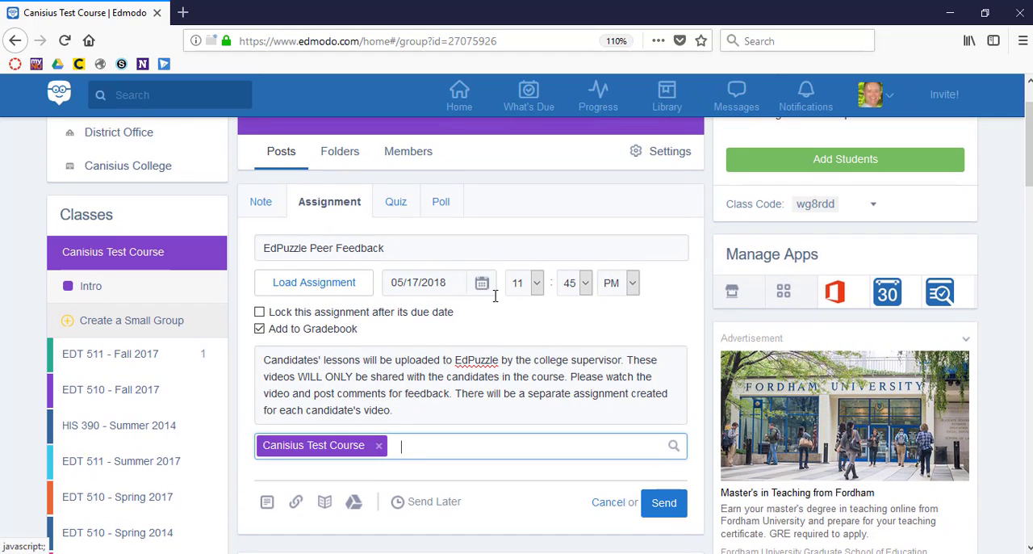
scroll(495, 296, down, 1)
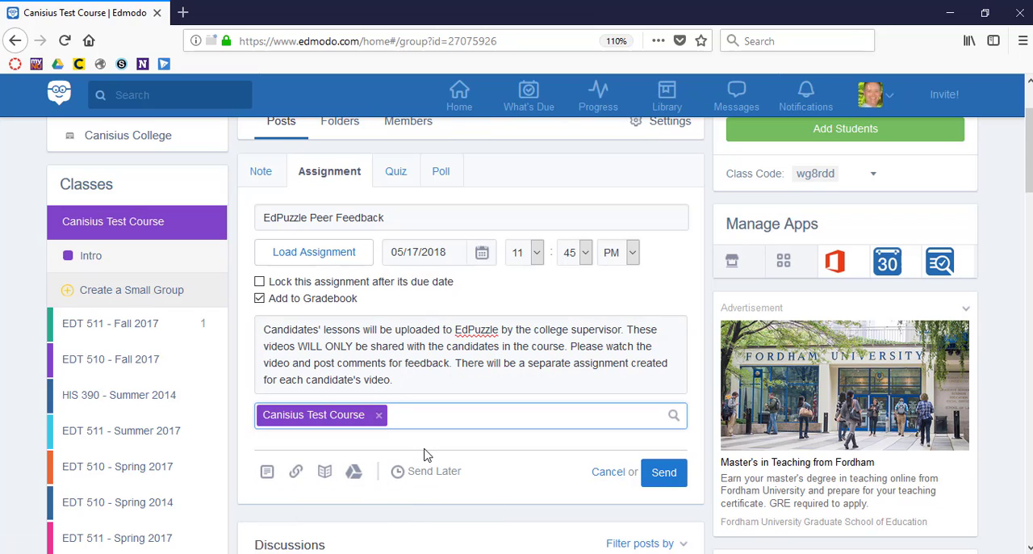
scroll(436, 367, up, 3)
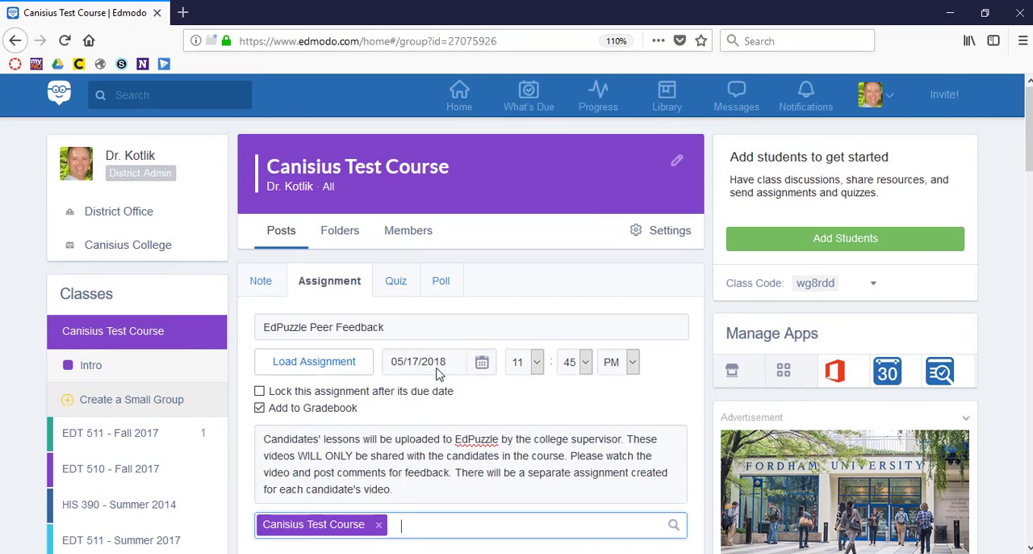
scroll(522, 407, down, 4)
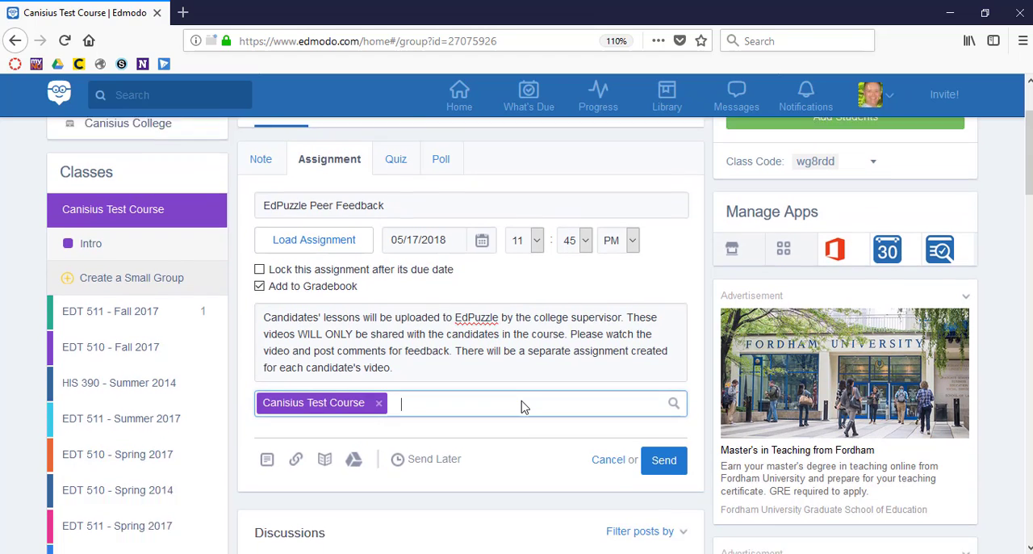
scroll(521, 407, up, 4)
scroll(578, 460, down, 3)
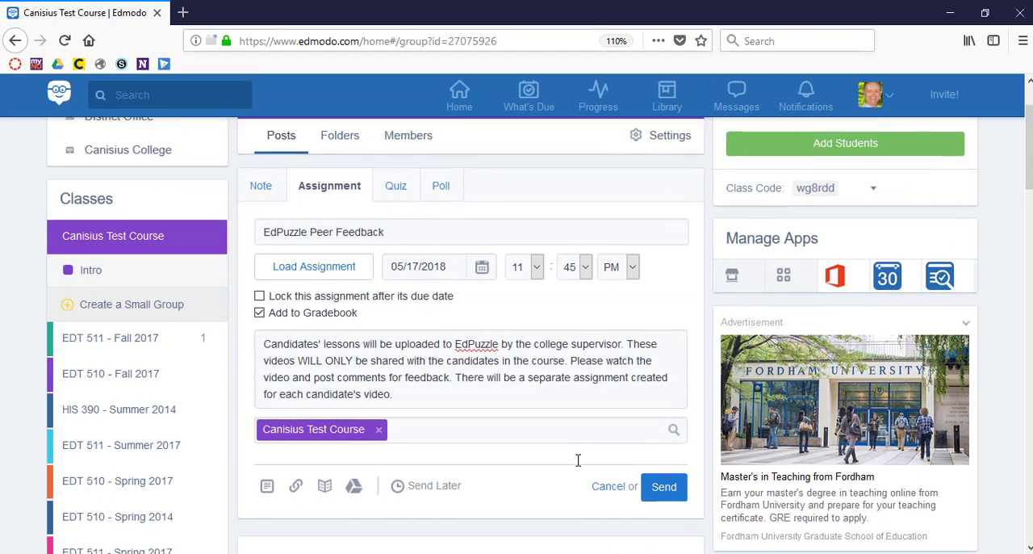
click(664, 452)
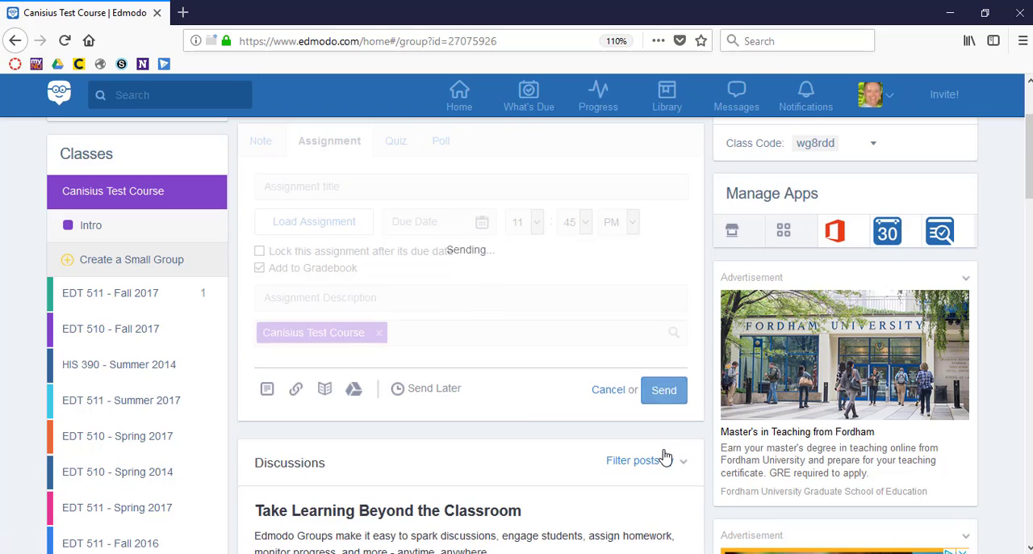
Step: Post a note reading Test to Canisius Test Course
scroll(529, 428, down, 5)
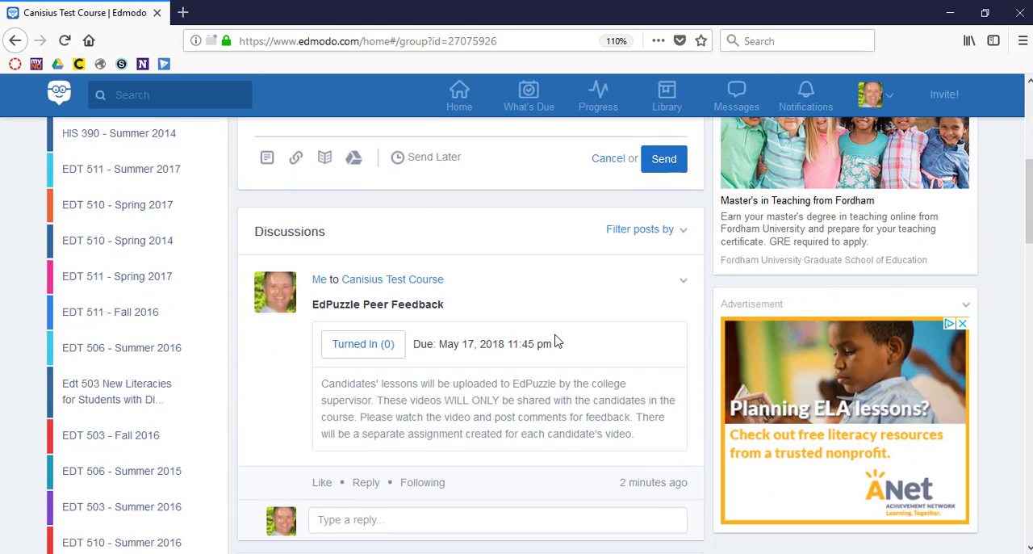
scroll(555, 342, down, 4)
scroll(553, 335, up, 9)
scroll(554, 342, down, 1)
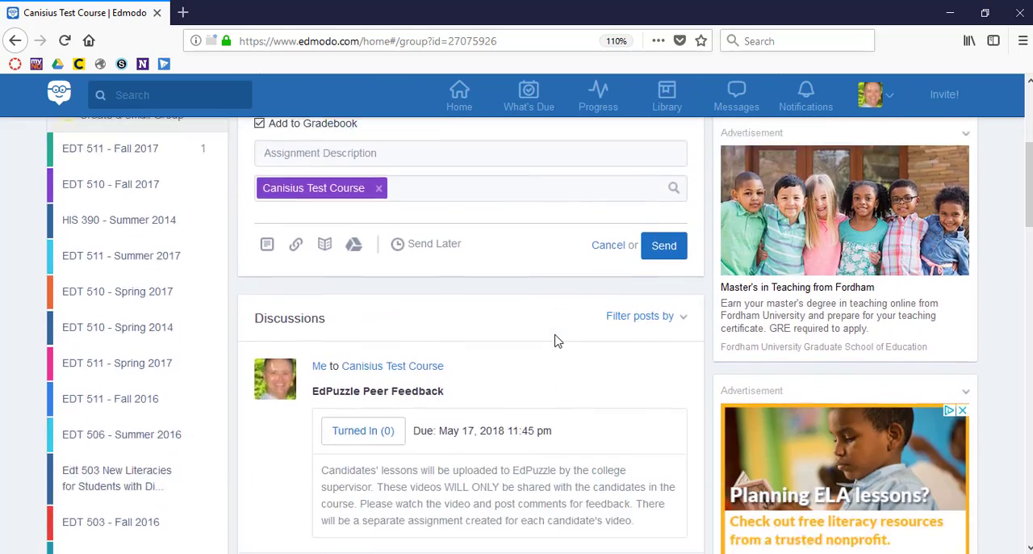
scroll(556, 340, down, 2)
scroll(554, 339, up, 6)
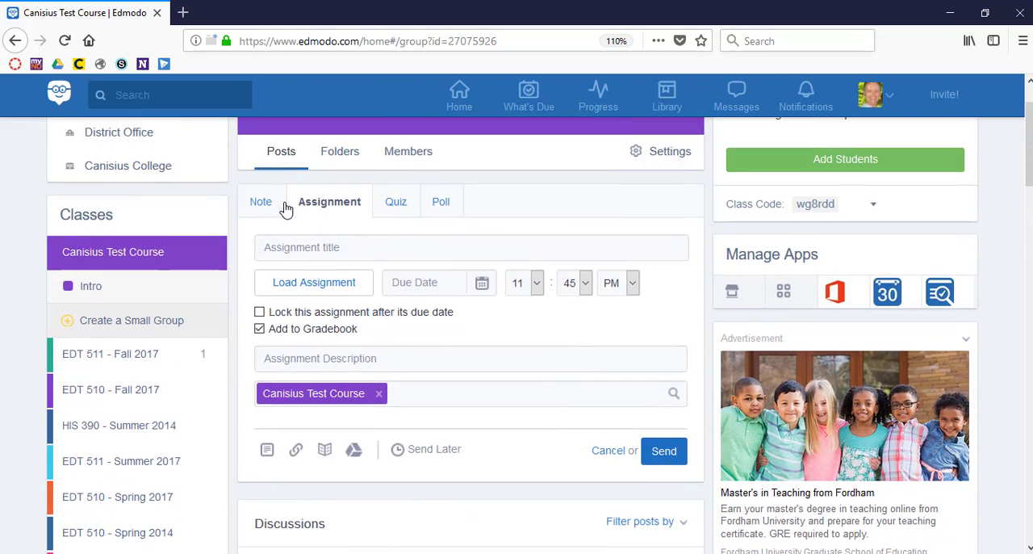
click(263, 203)
text(Tes)
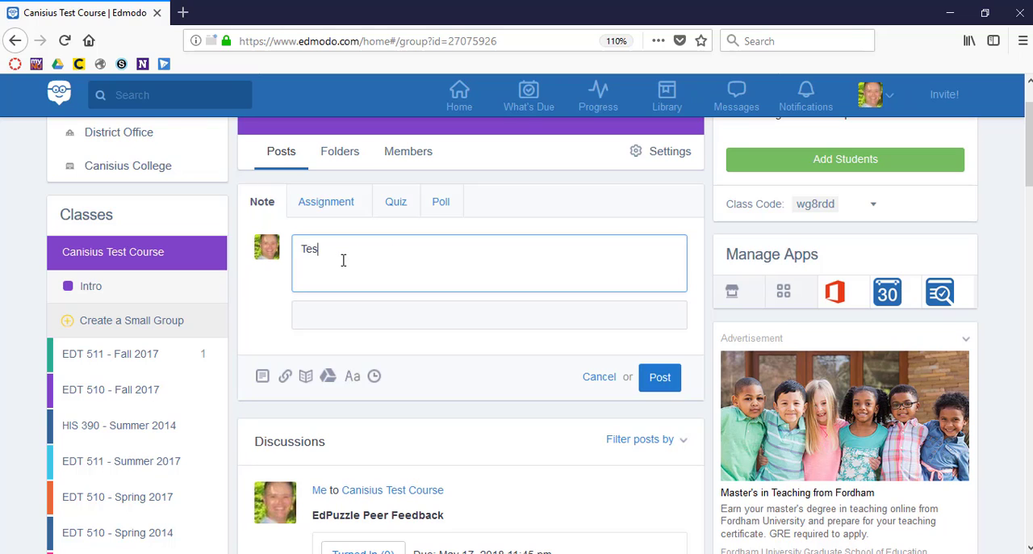
text(t)
click(660, 377)
Step: Pin the EdPuzzle Peer Feedback post in the class discussions and check its place in the feed
scroll(657, 388, down, 4)
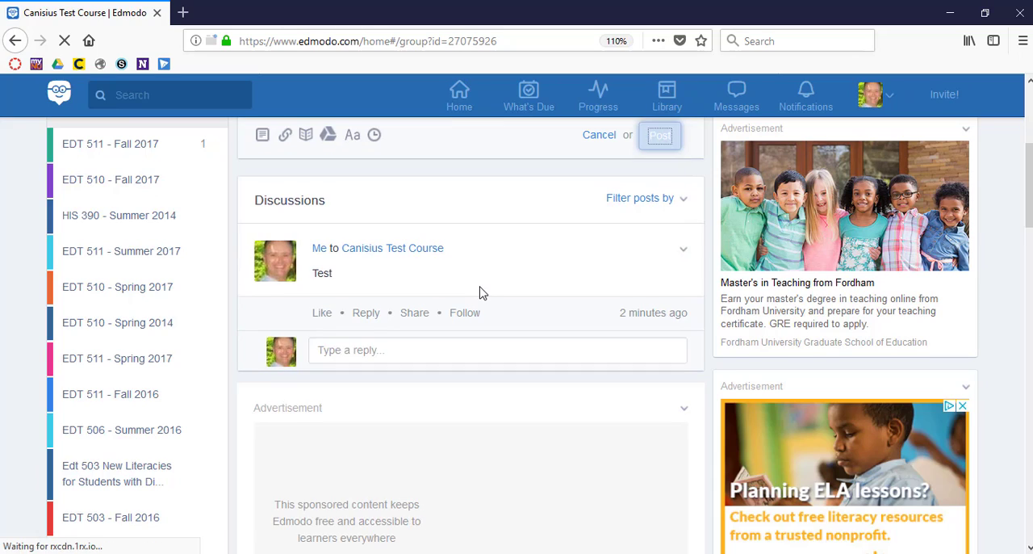
scroll(480, 291, down, 3)
scroll(480, 290, down, 4)
scroll(480, 291, up, 7)
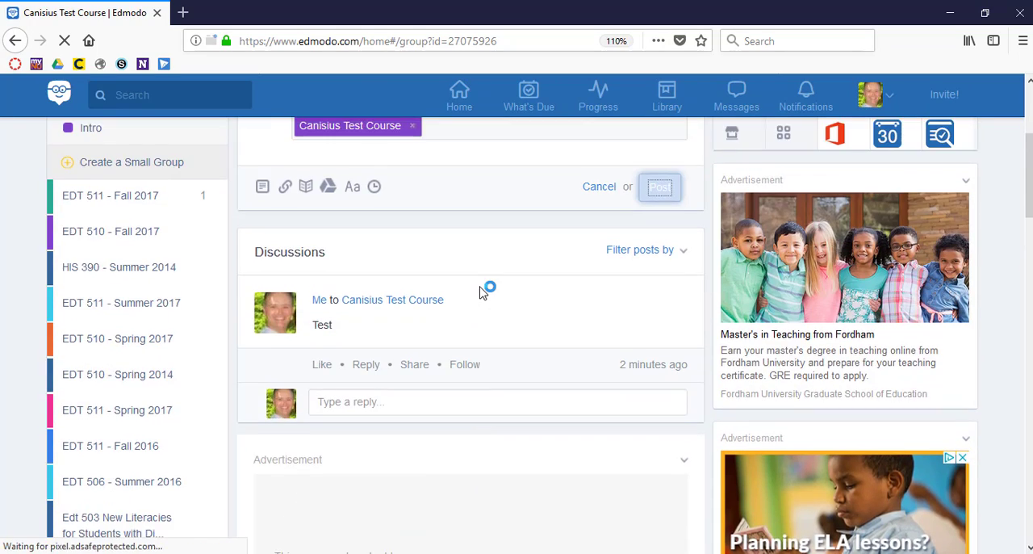
scroll(479, 291, down, 10)
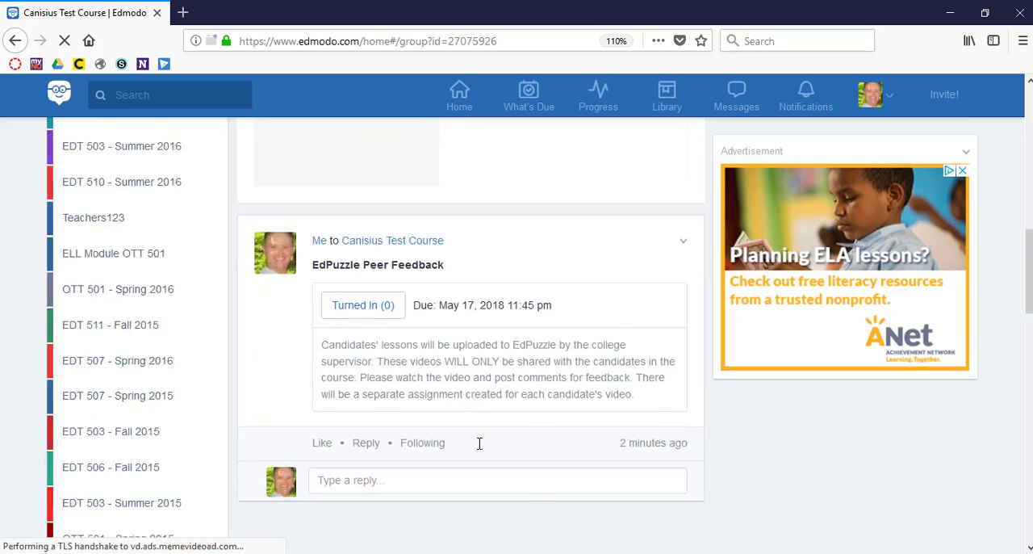
scroll(479, 450, up, 12)
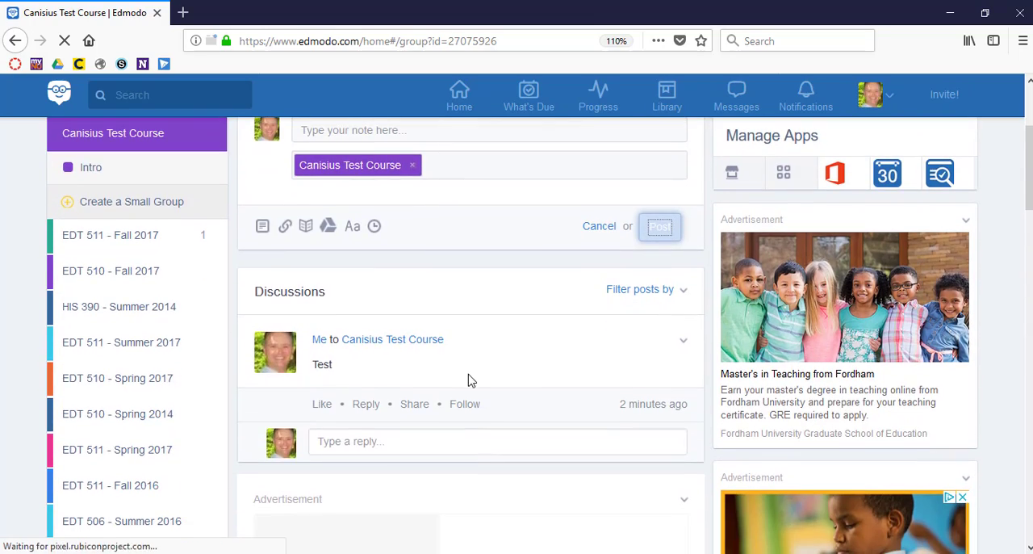
scroll(471, 370, down, 10)
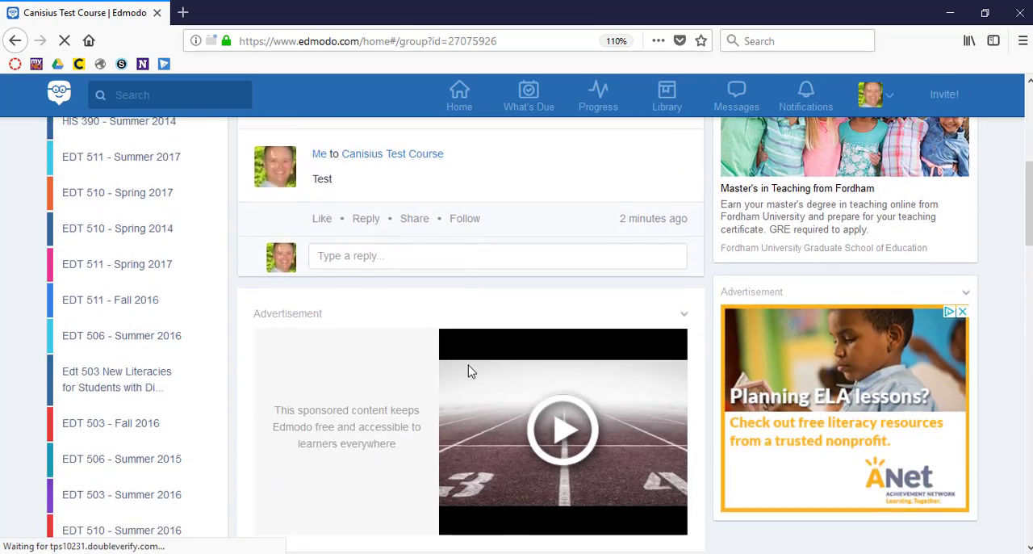
scroll(470, 371, down, 3)
scroll(470, 364, up, 2)
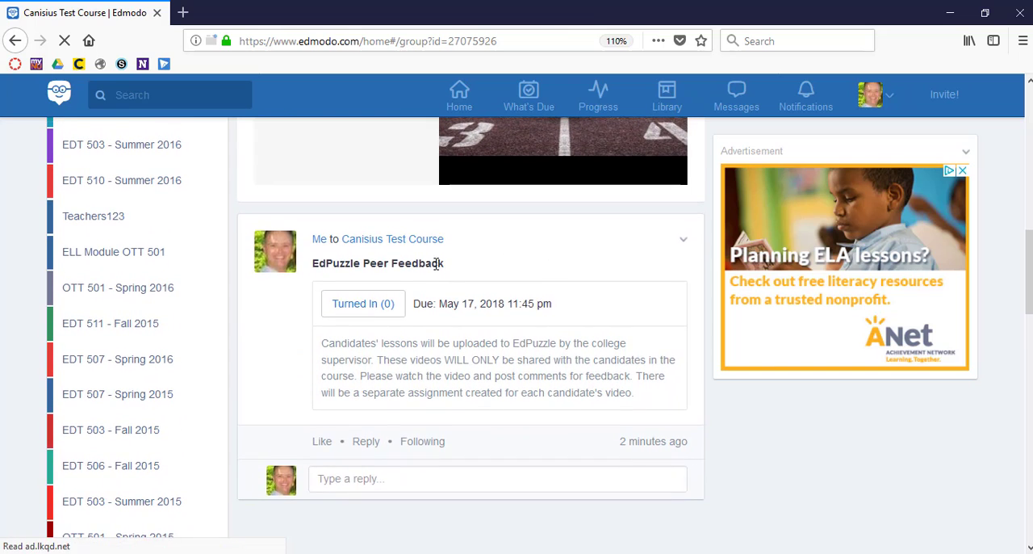
click(684, 242)
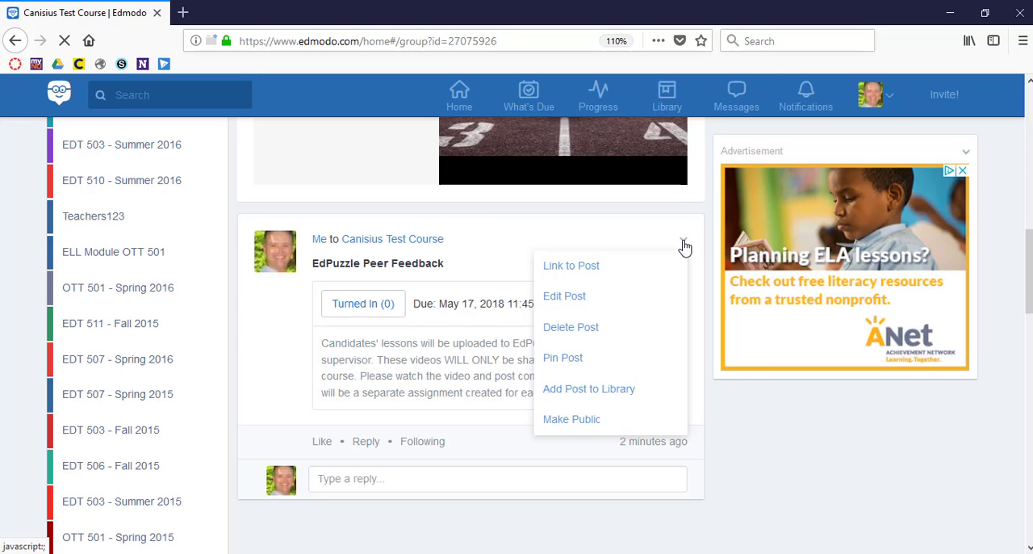
click(564, 357)
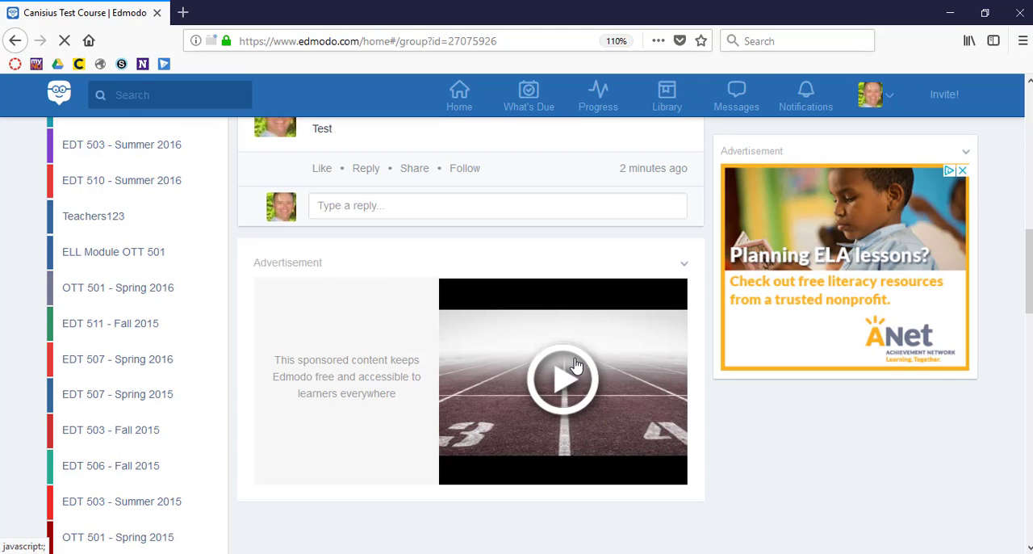
scroll(575, 365, down, 4)
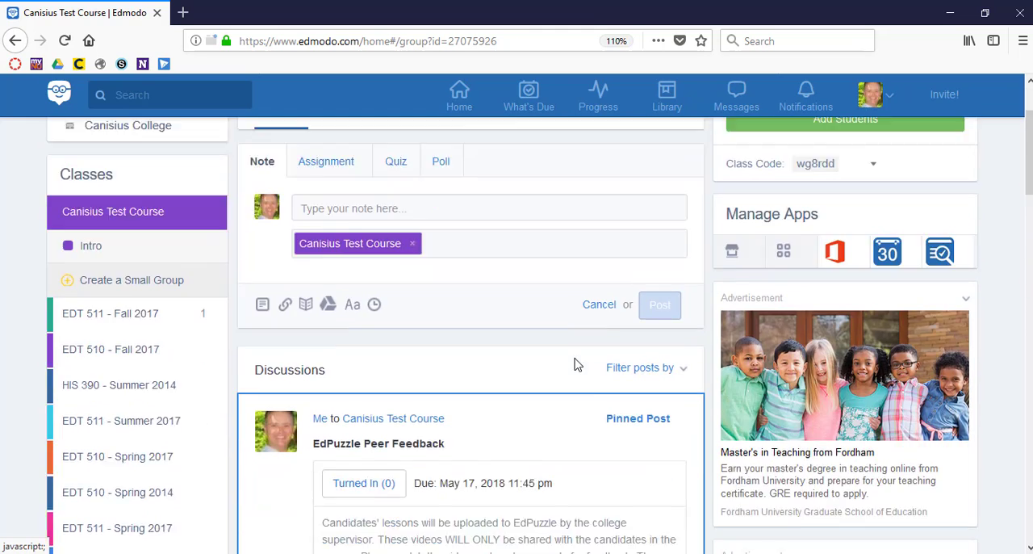
scroll(575, 364, down, 3)
scroll(576, 365, up, 3)
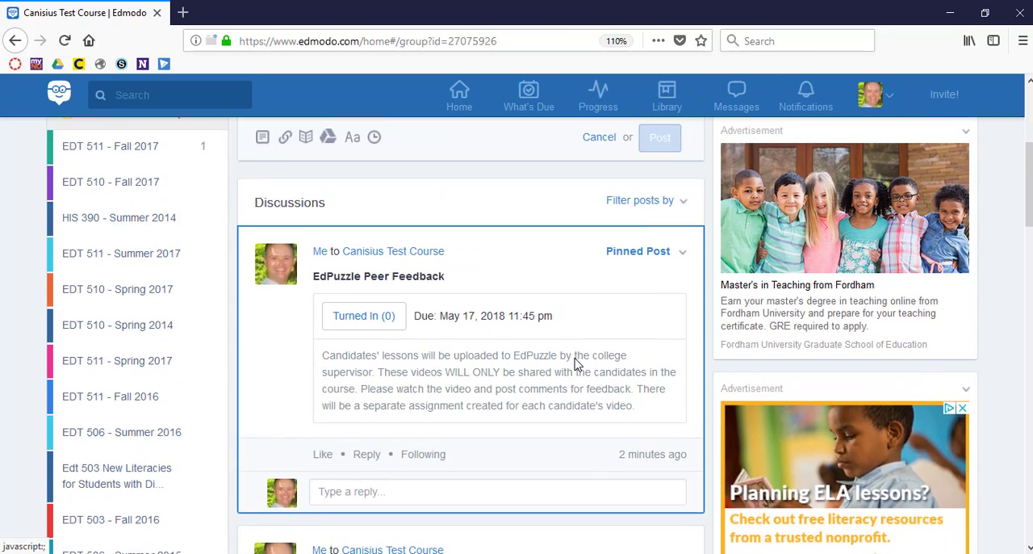
scroll(517, 490, up, 6)
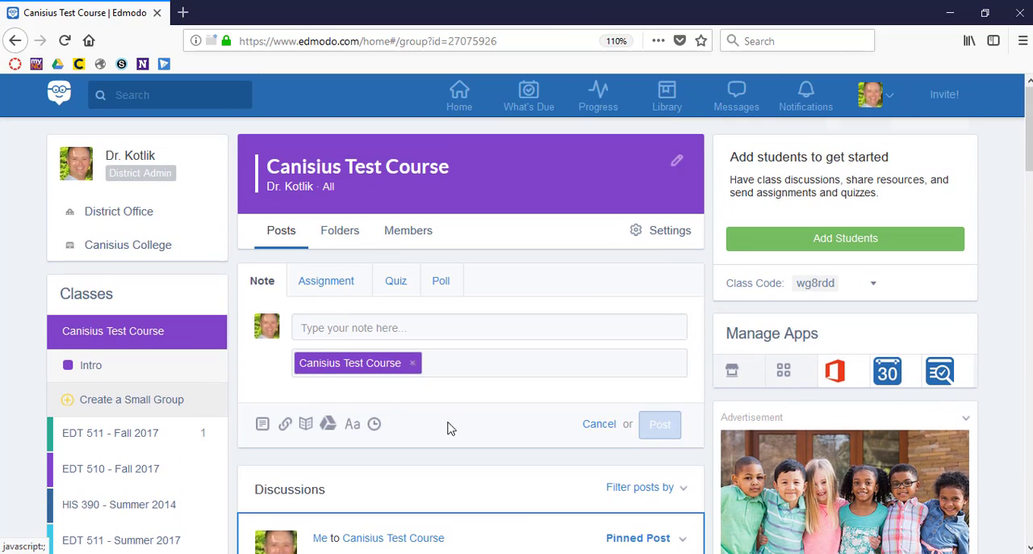
Step: Post a note reading "test" to Canisius Test Course and check the order of the class discussions
click(340, 326)
text(test 2)
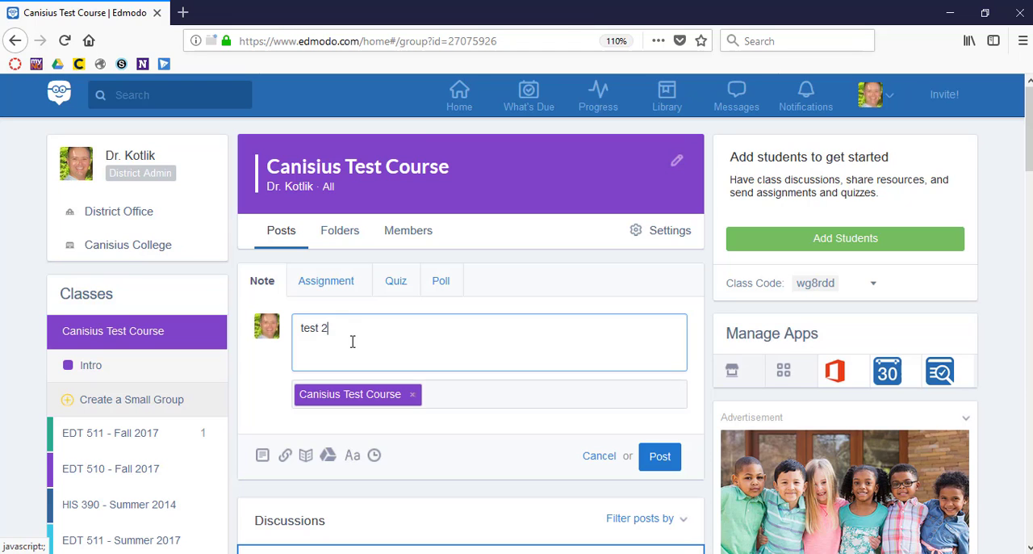
click(662, 457)
scroll(666, 471, down, 10)
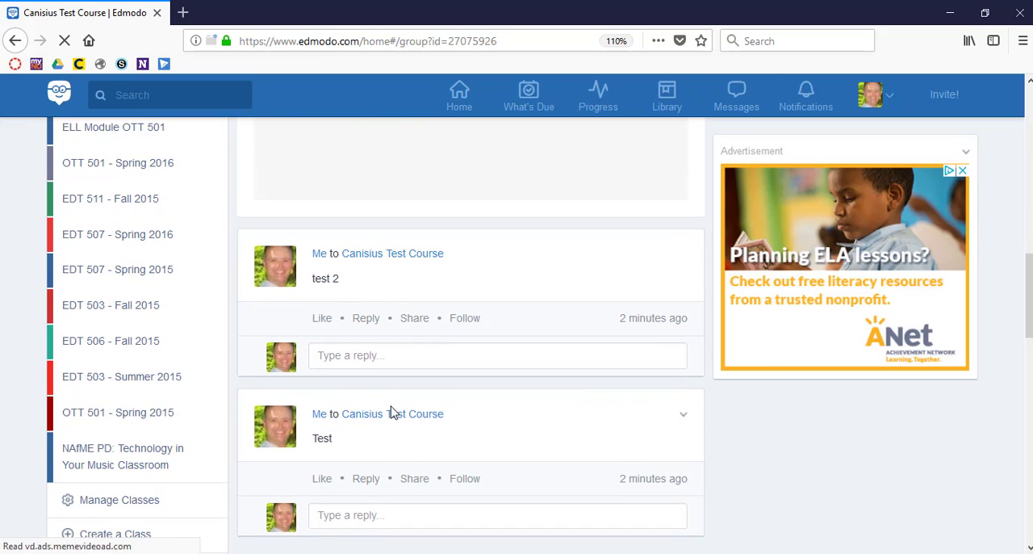
scroll(392, 412, up, 3)
scroll(390, 412, up, 5)
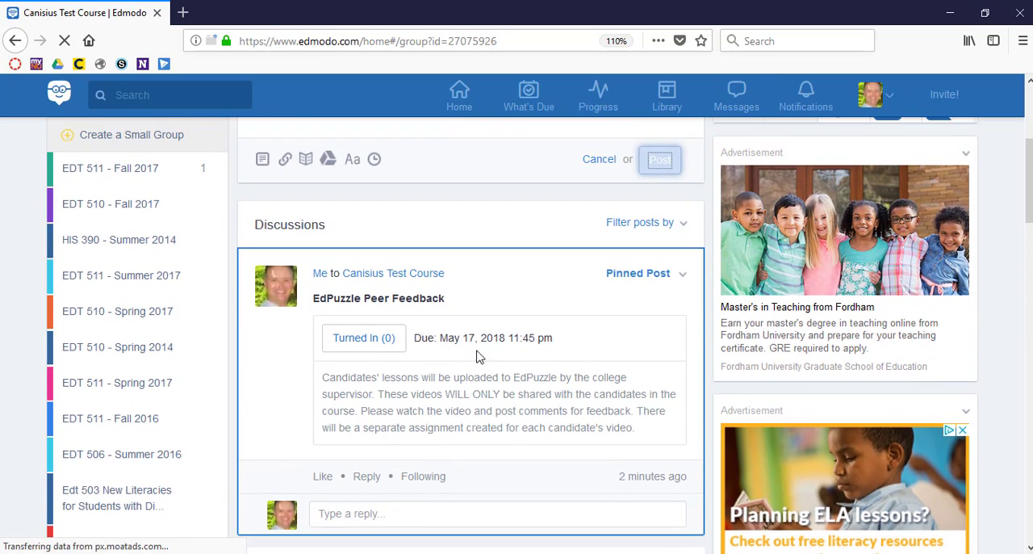
Step: Inspect the grading overview and assignment options of EdPuzzle Peer Feedback, and return to the class posts
click(374, 342)
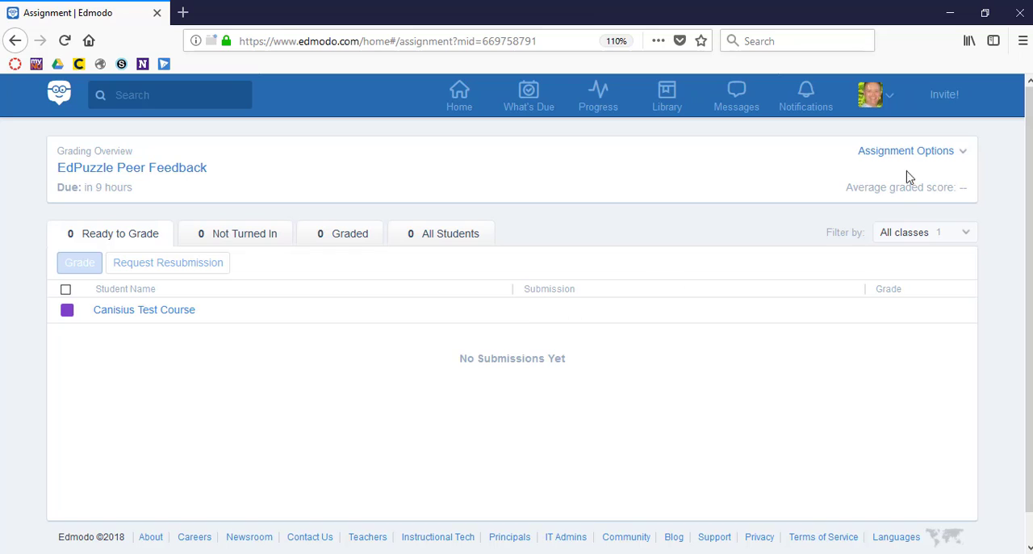
click(957, 164)
click(618, 193)
click(15, 41)
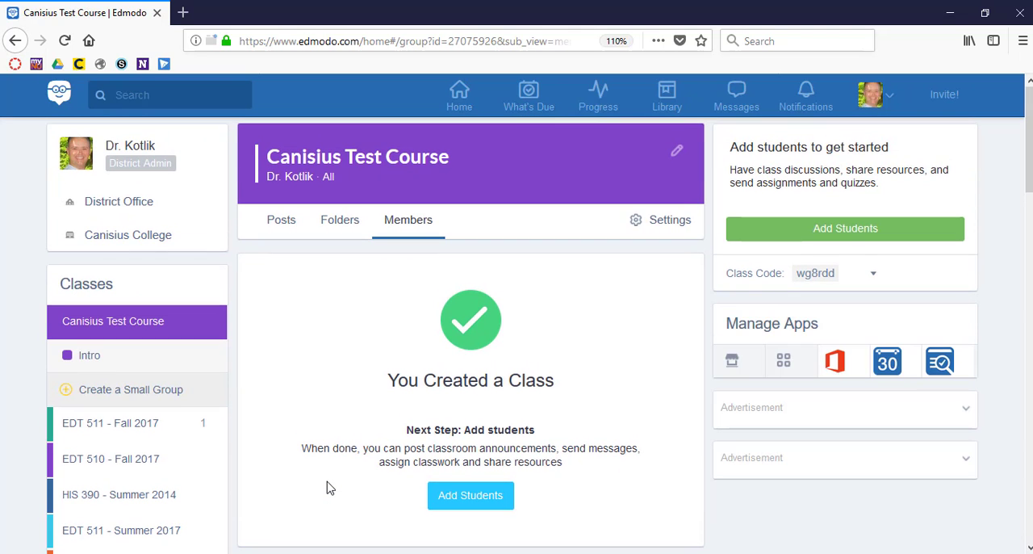
click(281, 222)
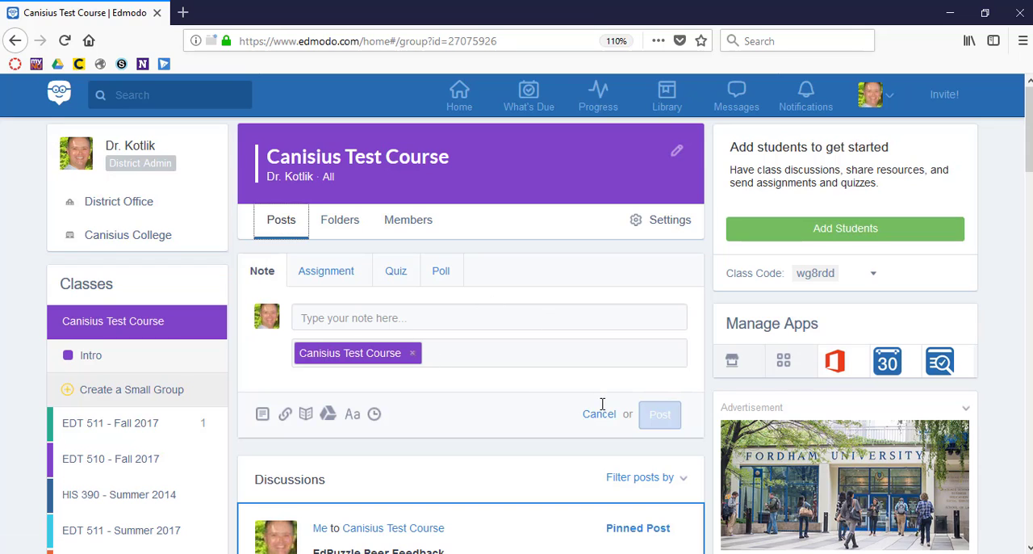
scroll(604, 411, down, 2)
scroll(604, 411, up, 2)
Step: View the class quiz posting choices, open the Library in a new browser tab, and start a new quiz there
click(397, 274)
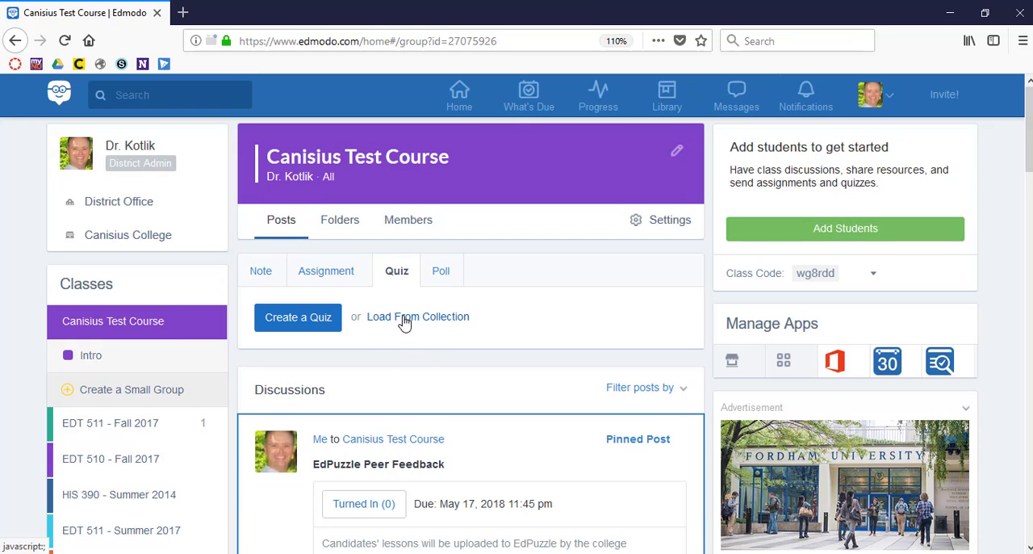
middle_click(665, 94)
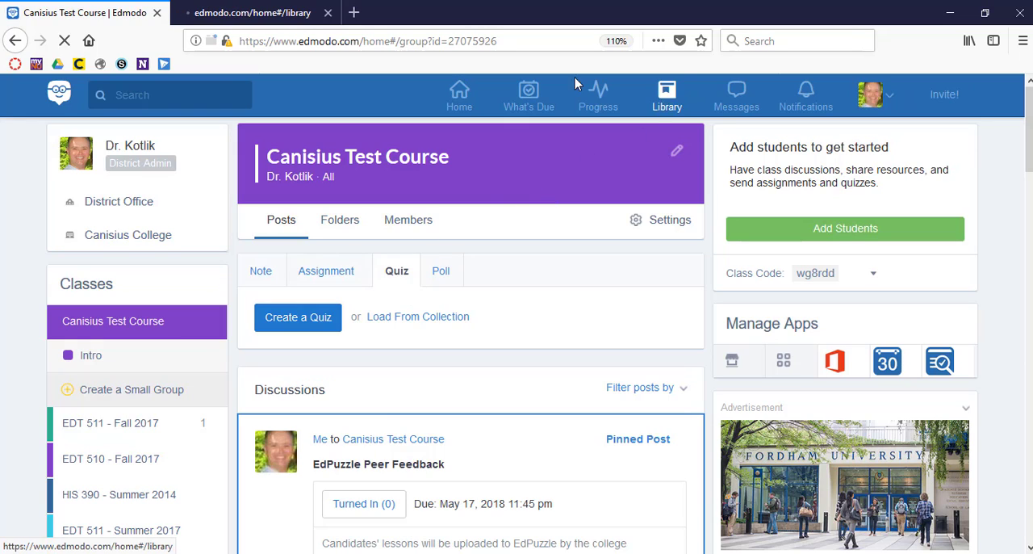
click(247, 14)
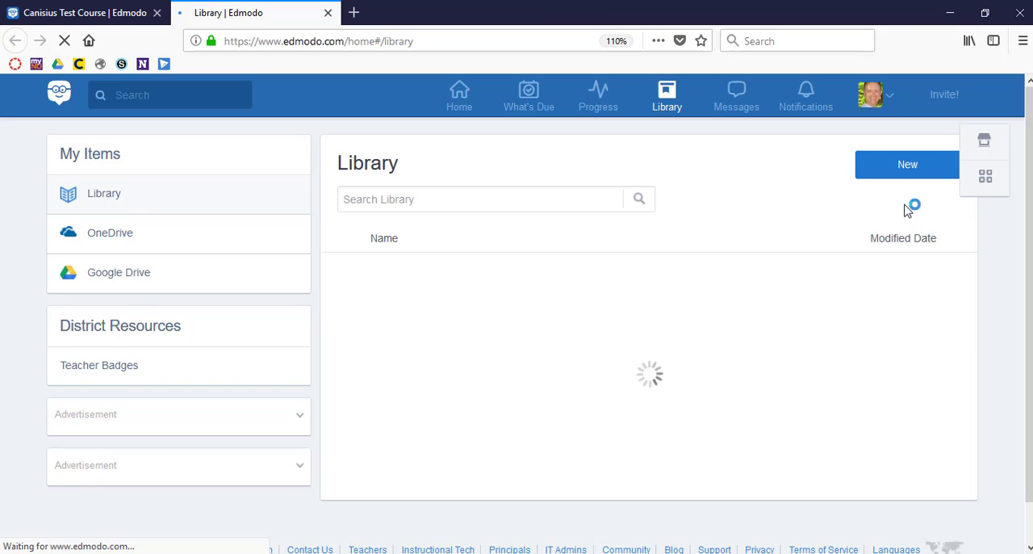
click(907, 165)
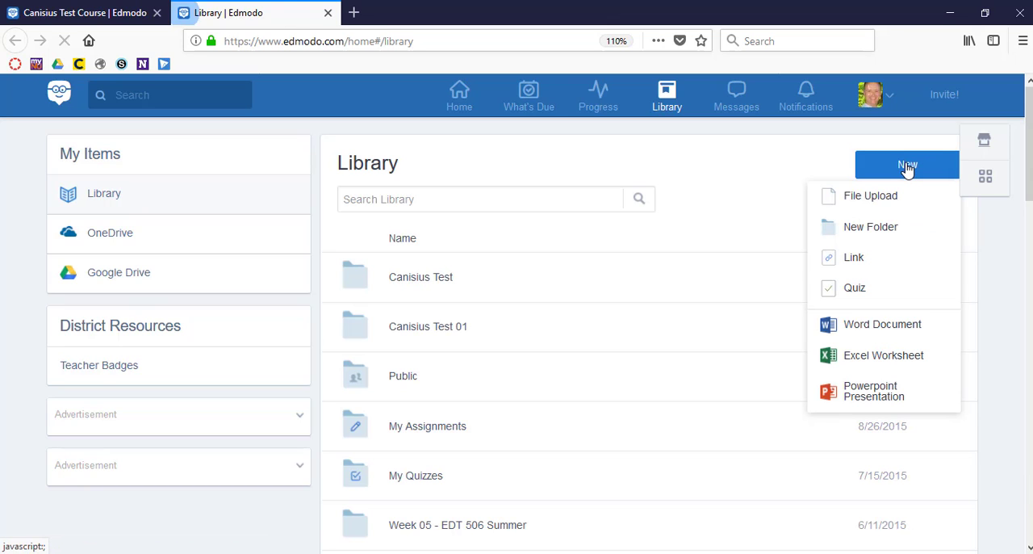
click(858, 288)
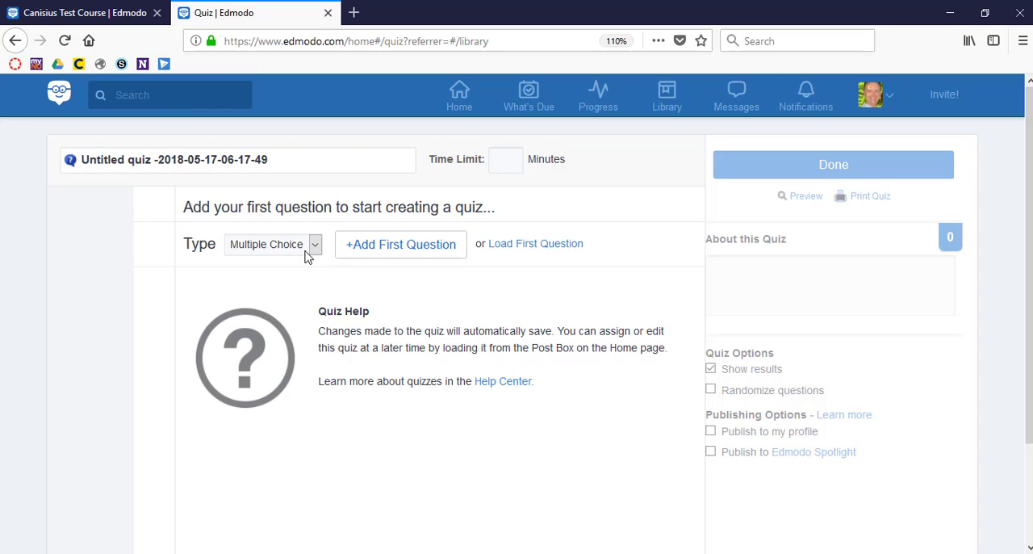
Step: Replace the untitled quiz's name with Canisius Test Course
click(192, 161)
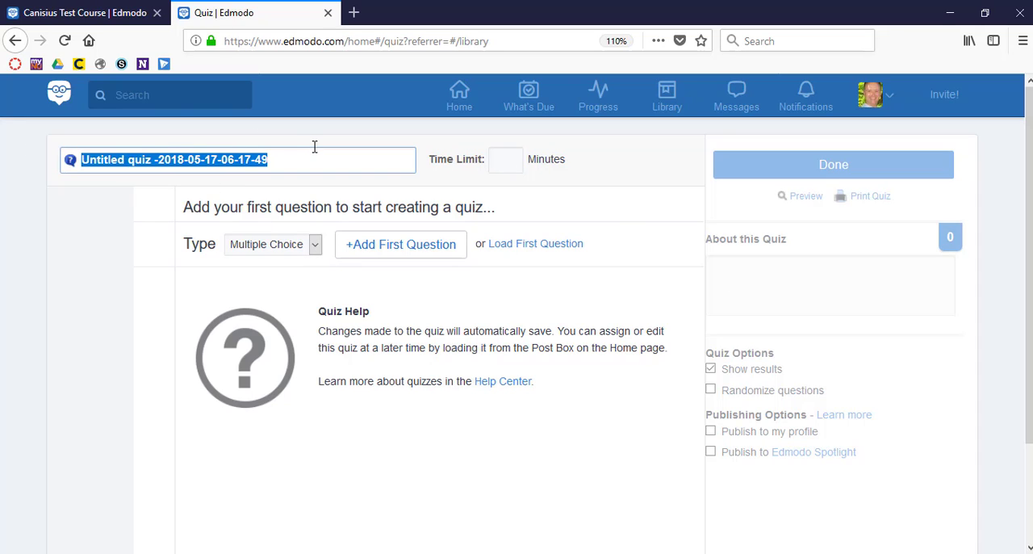
text(Tes)
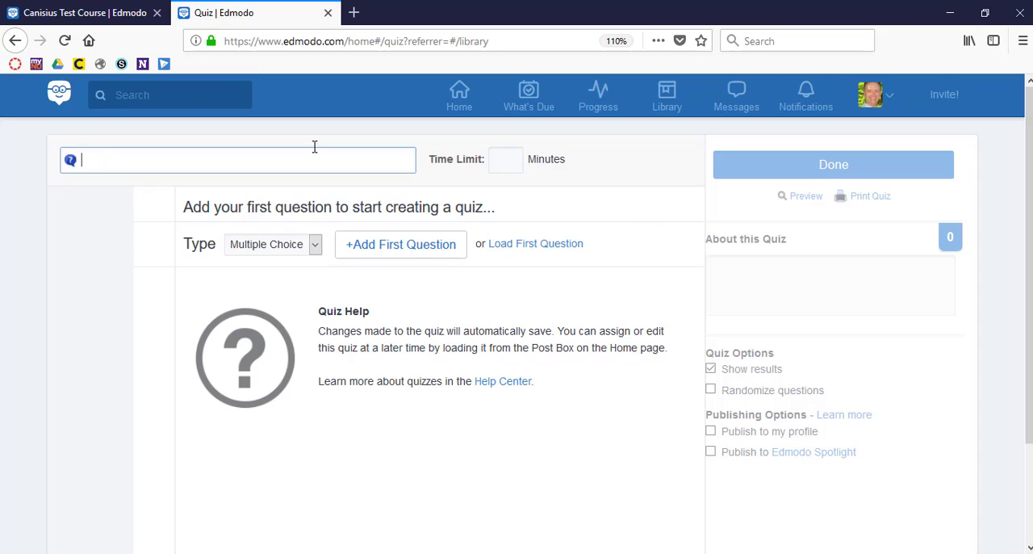
text(Canisius Test Course)
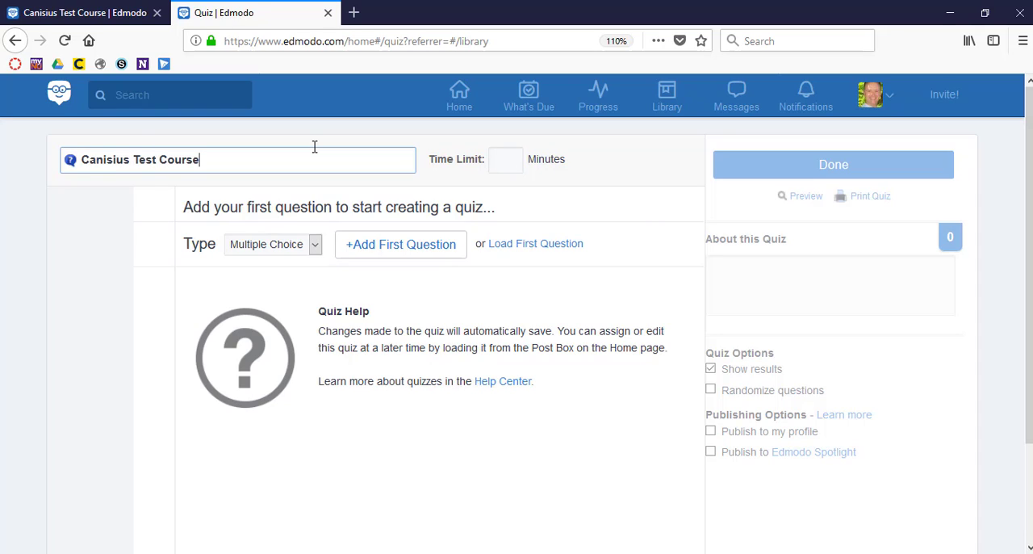
Step: Look at the previously created questions available to load, and add a new Multiple Choice first question instead
click(316, 246)
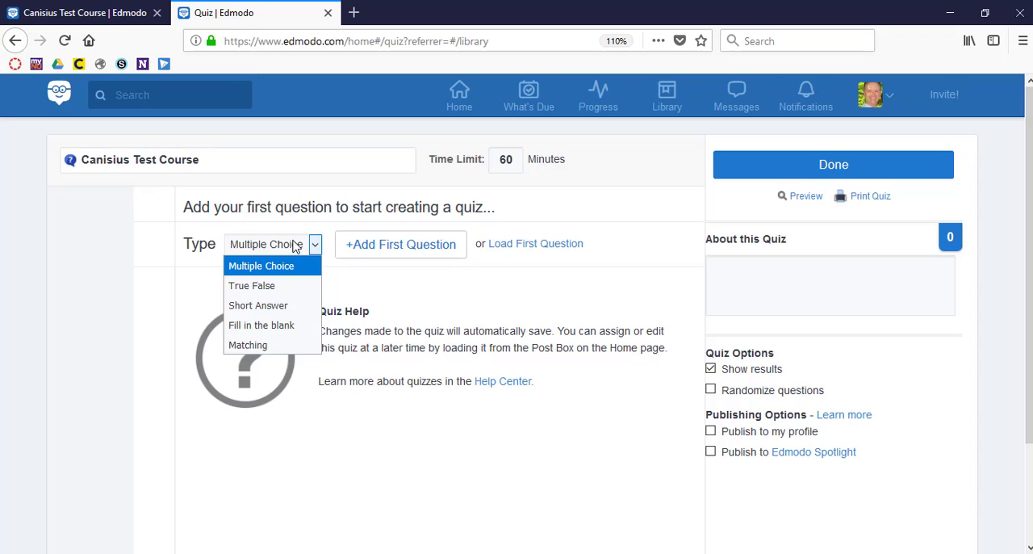
click(293, 272)
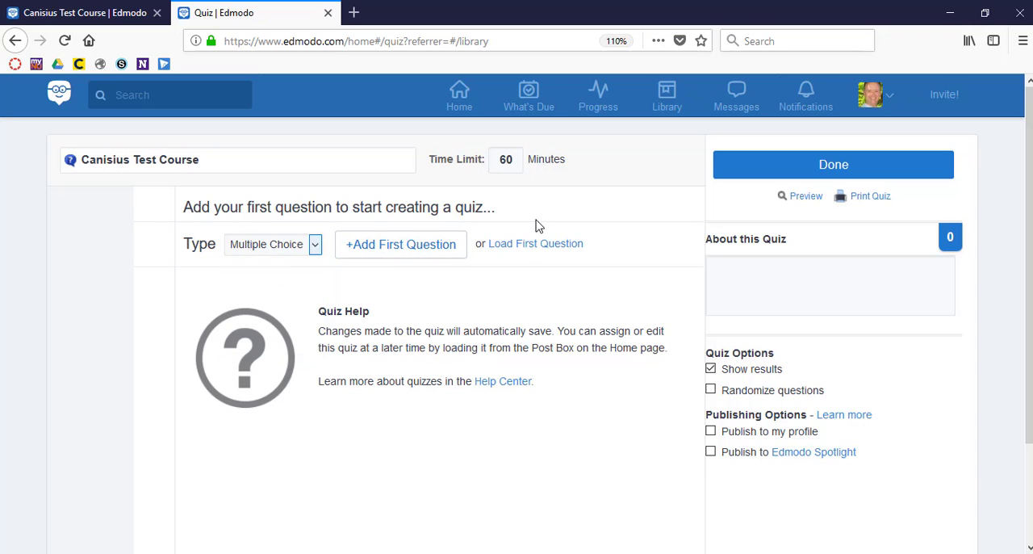
click(515, 252)
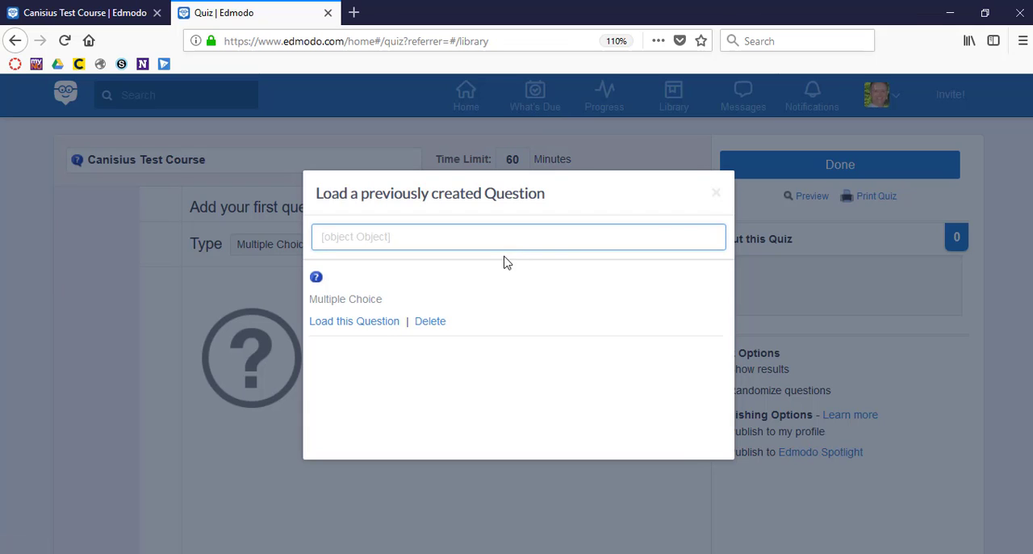
click(715, 196)
click(407, 246)
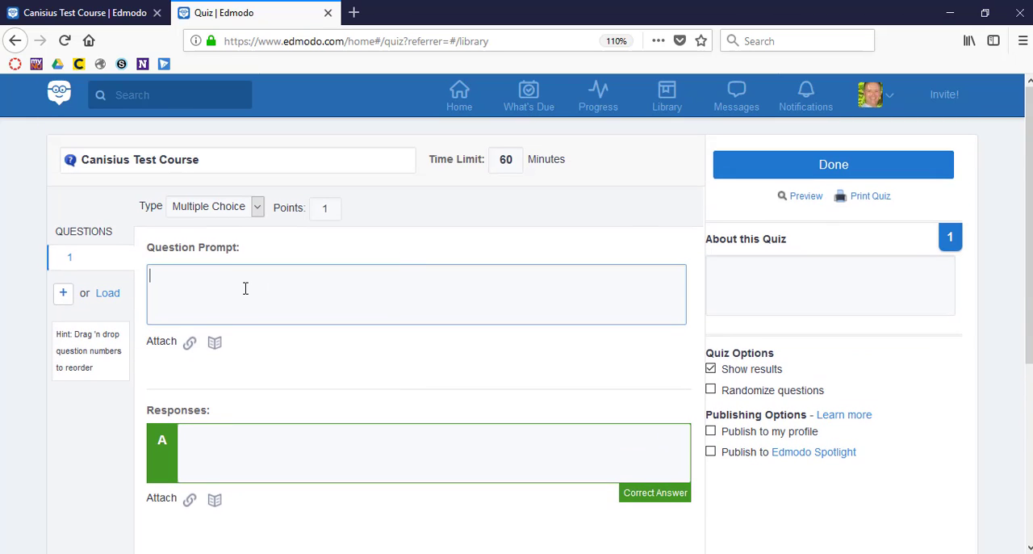
Step: Examine the question form's prompt and response fields, the quiz description, and the quiz and publishing options
scroll(246, 288, down, 2)
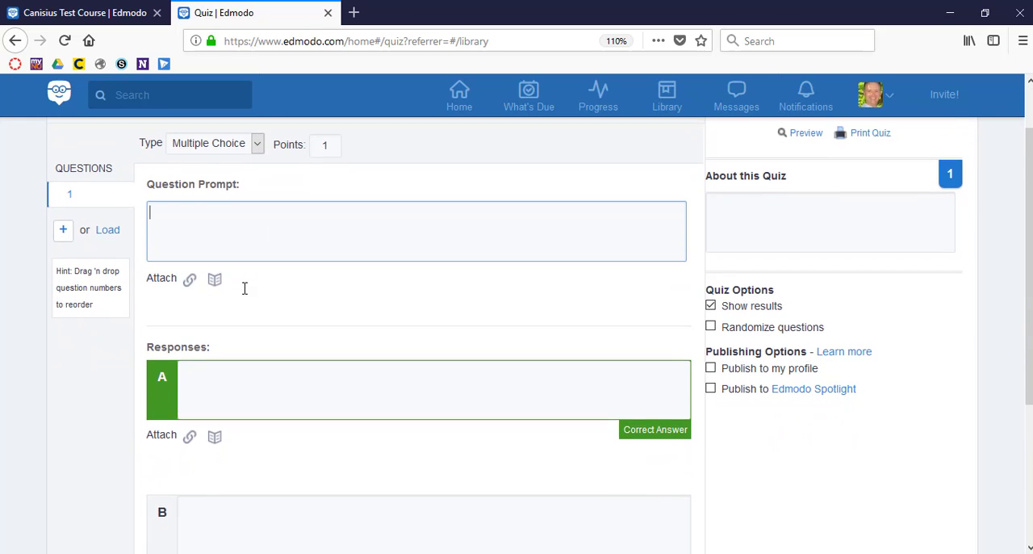
scroll(366, 303, down, 3)
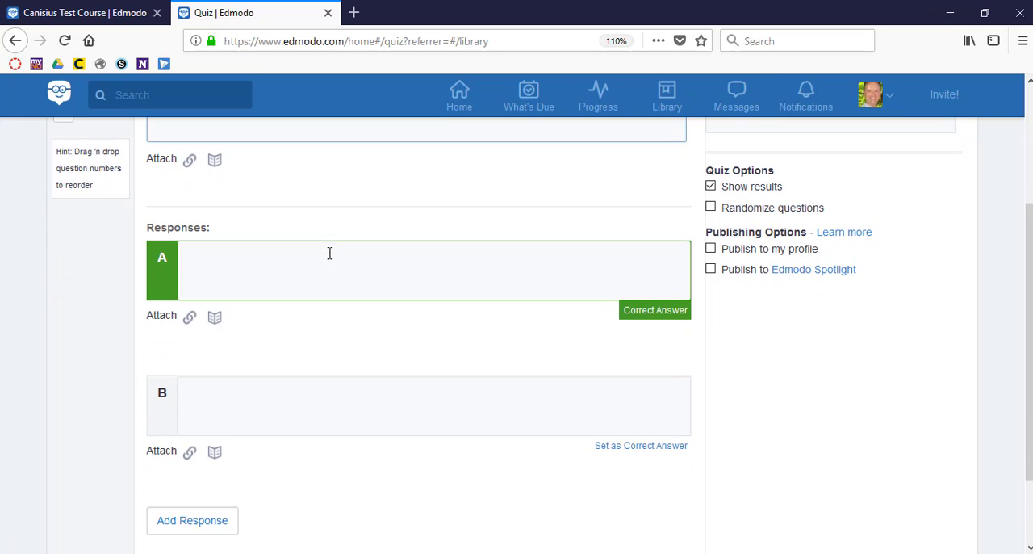
scroll(329, 254, down, 3)
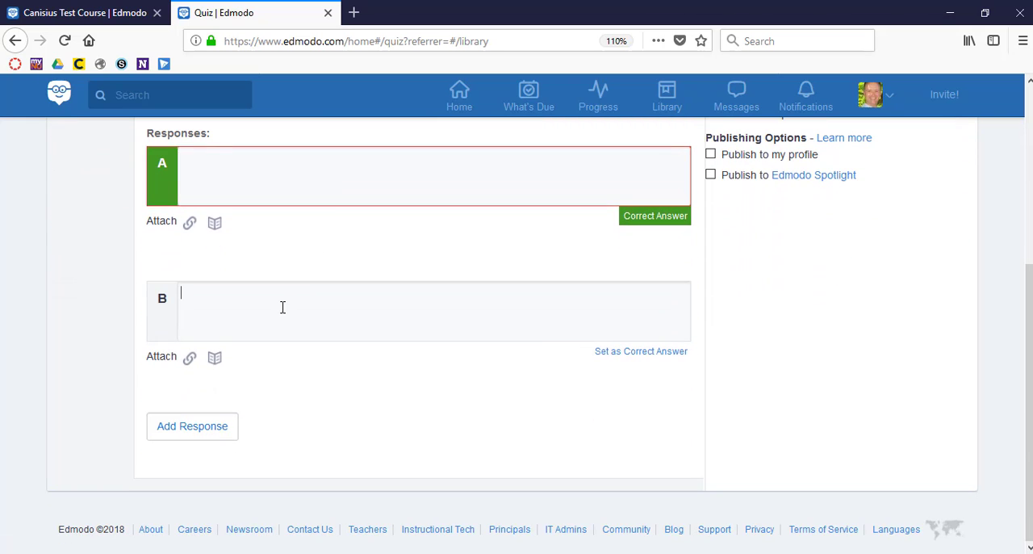
scroll(283, 306, up, 6)
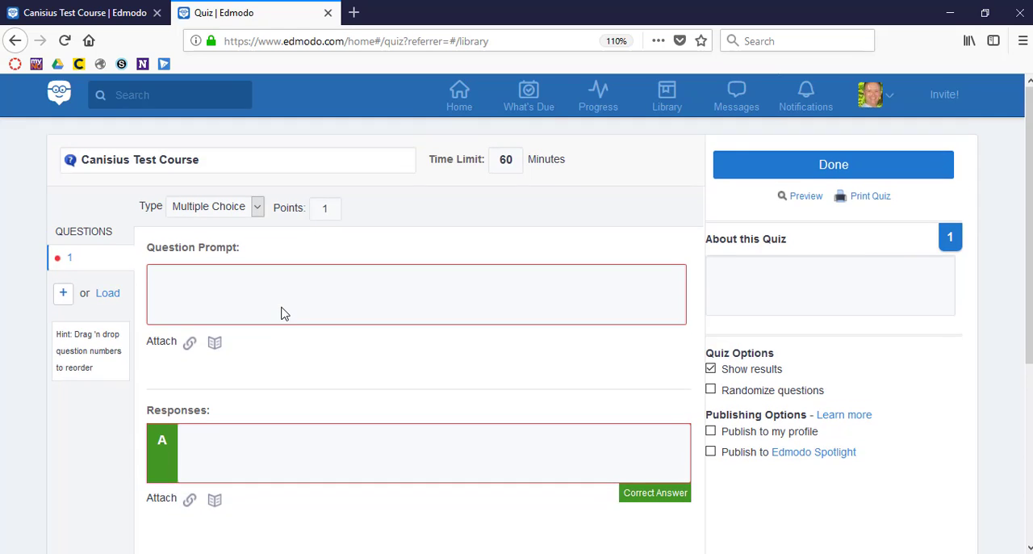
click(752, 286)
scroll(752, 286, down, 3)
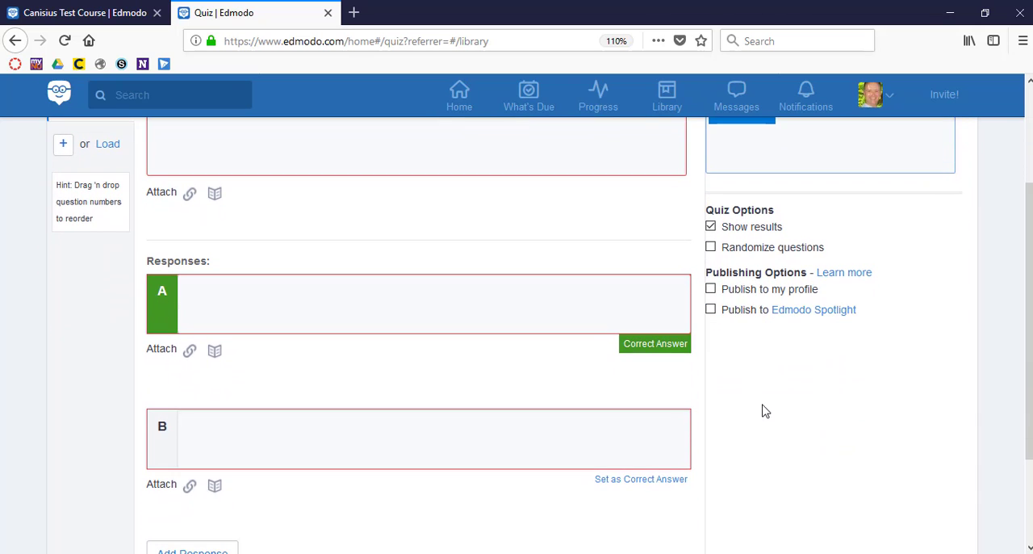
scroll(782, 321, up, 1)
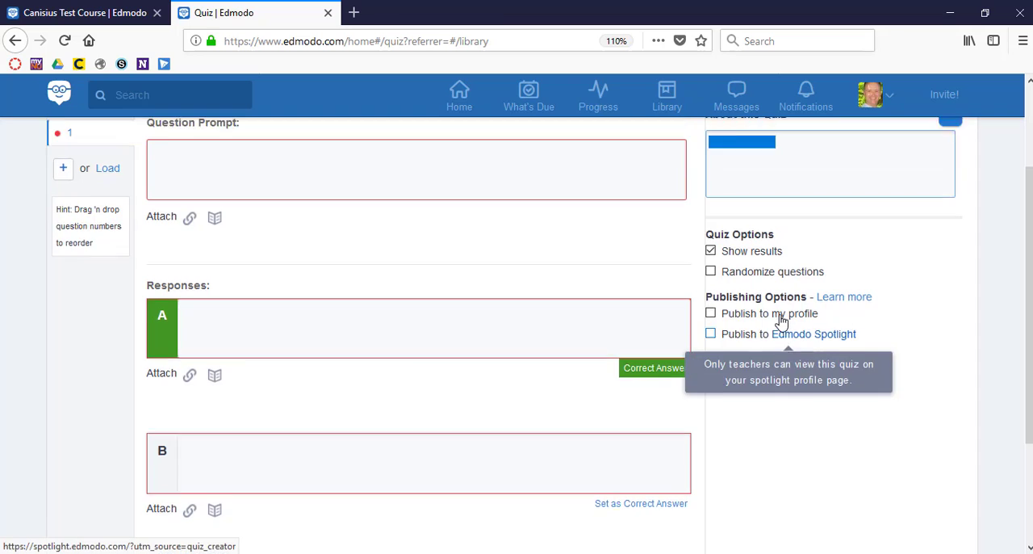
scroll(781, 321, up, 3)
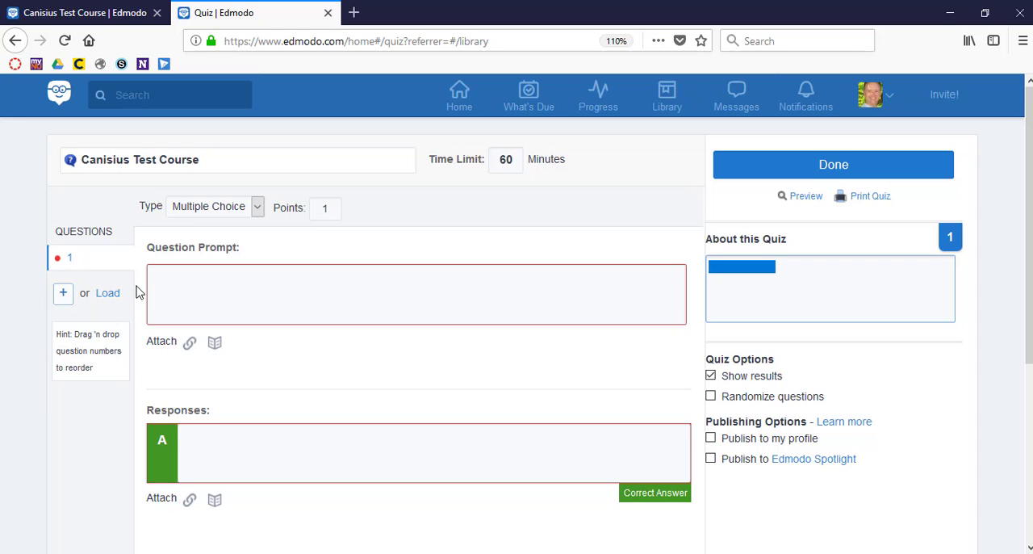
Step: Write the first question's prompt, beginning with "What is your favorite"
click(190, 291)
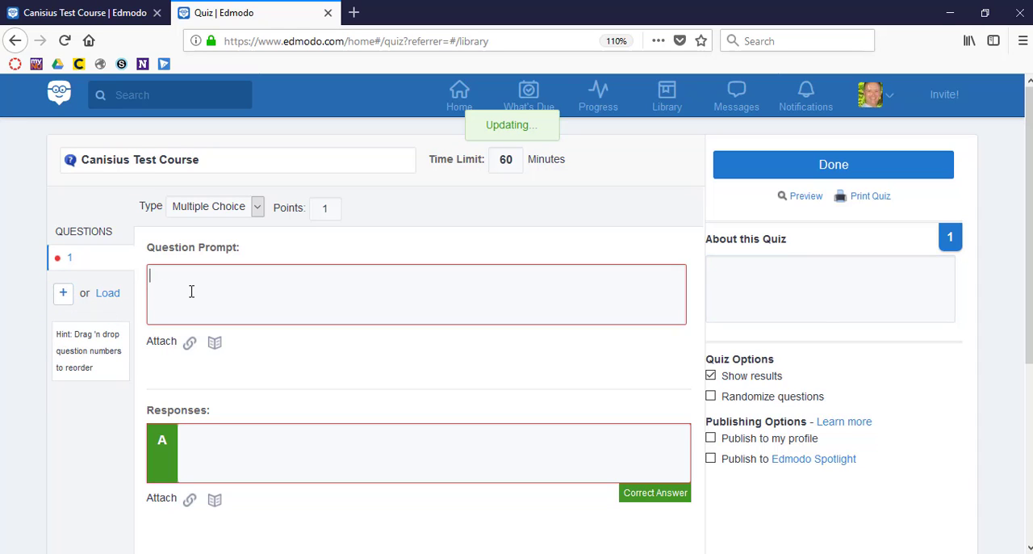
text(What is your favoriot)
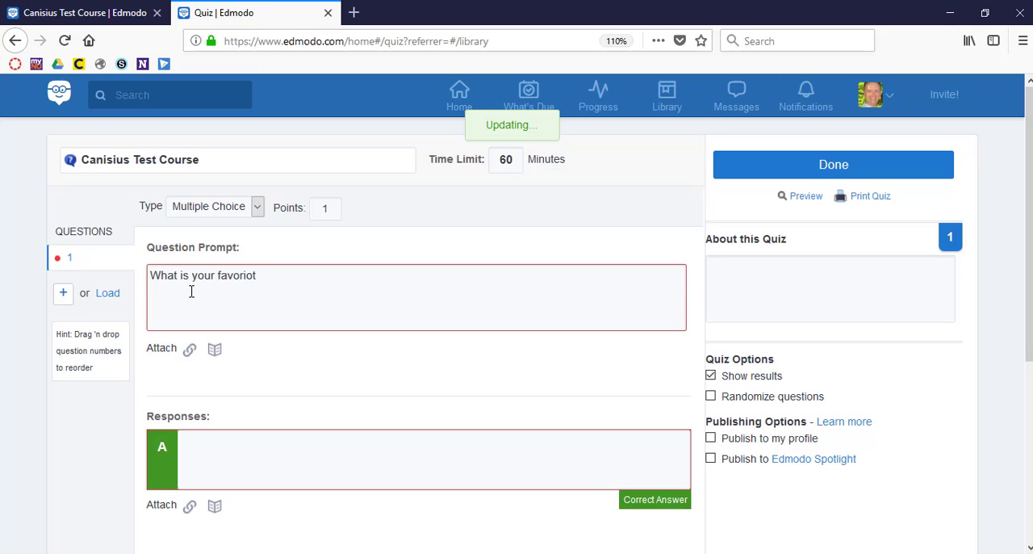
key(BackSpace)
key(BackSpace)
Step: Fill in response A as Summer and response B as Winter
scroll(274, 347, down, 3)
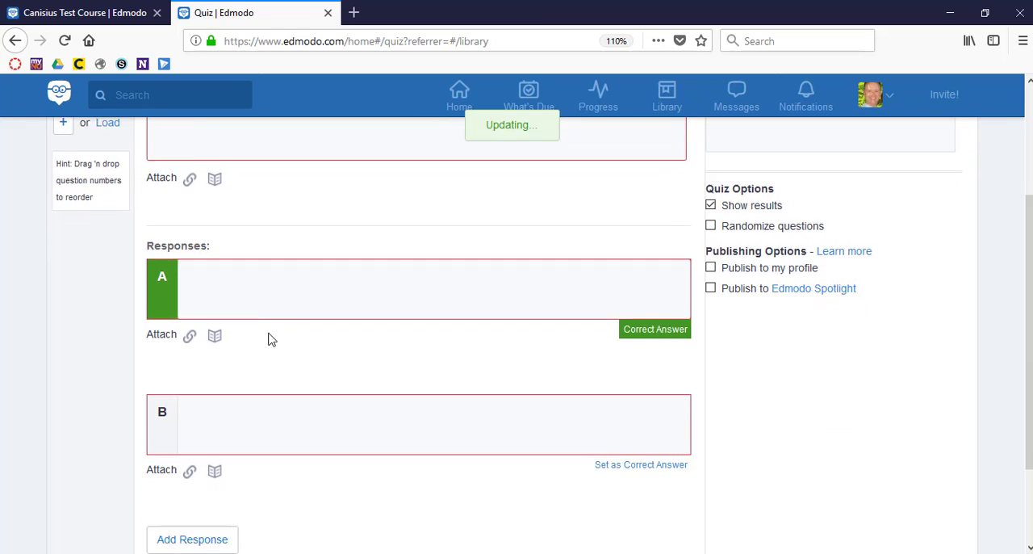
click(247, 286)
text(Summer)
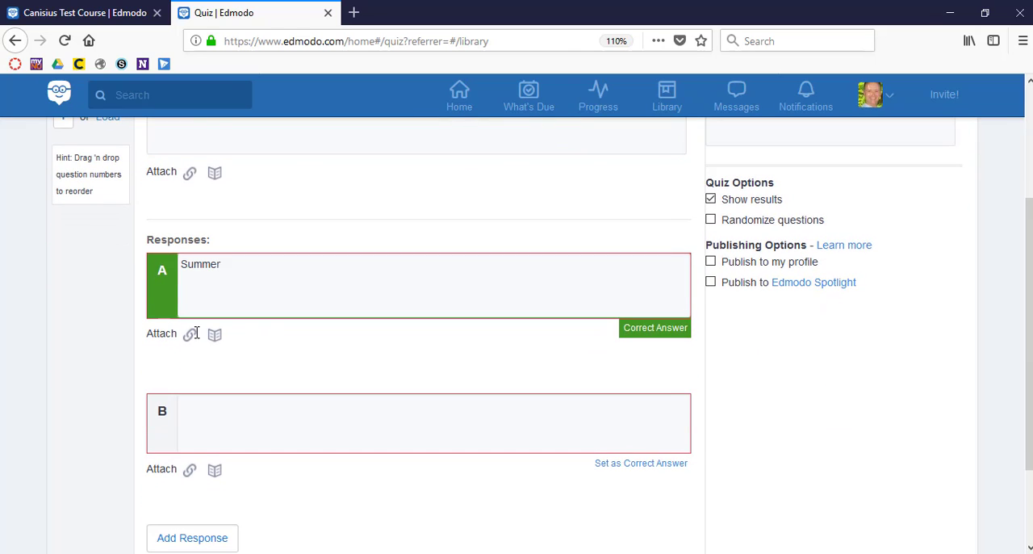
click(212, 420)
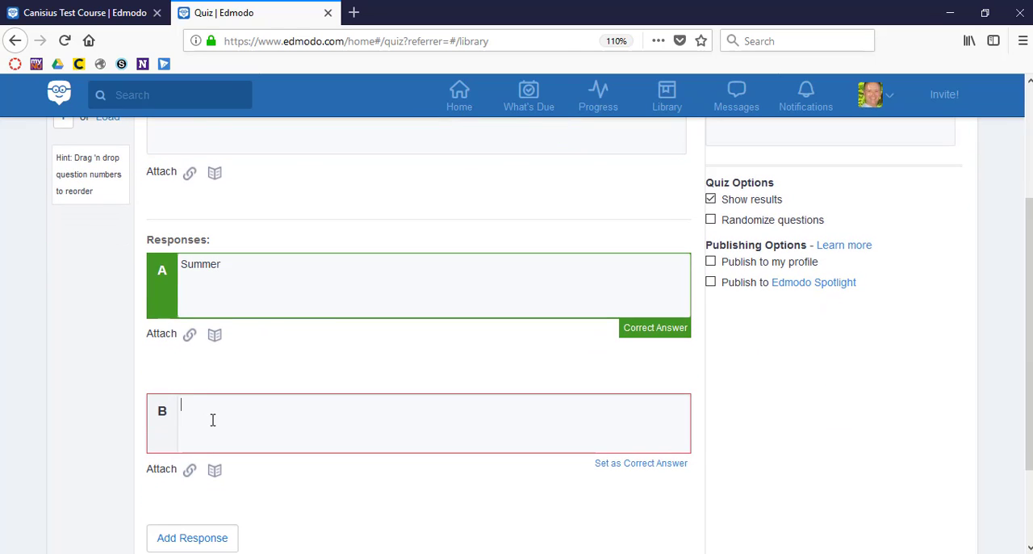
text(Woin)
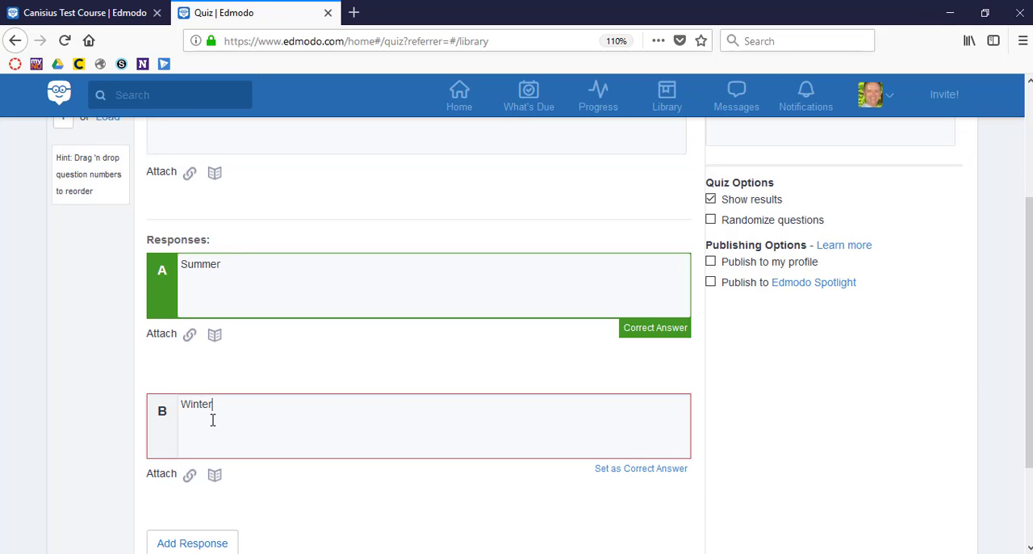
Step: Add two more responses to the question: Fall as C and Spring as D
scroll(218, 452, down, 1)
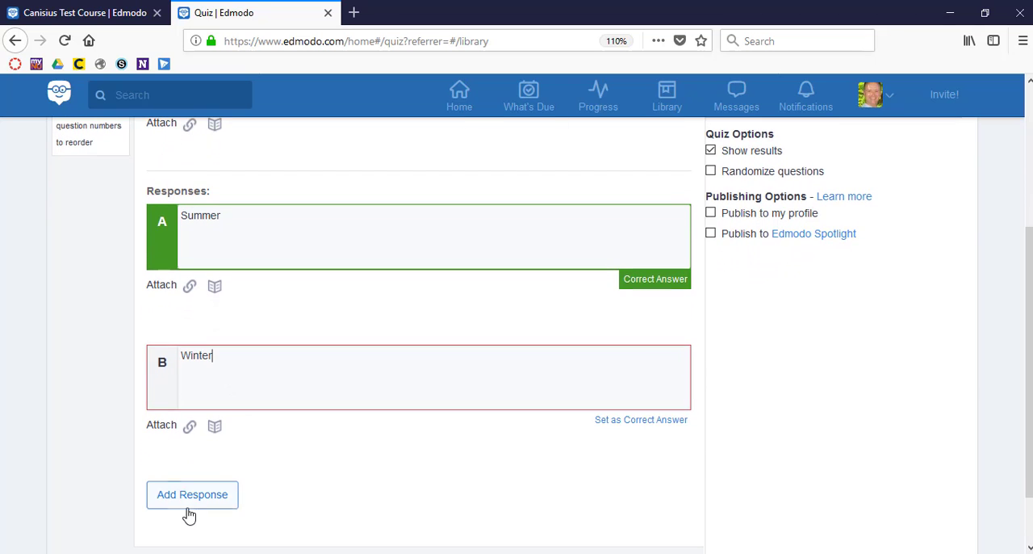
click(188, 515)
text(F)
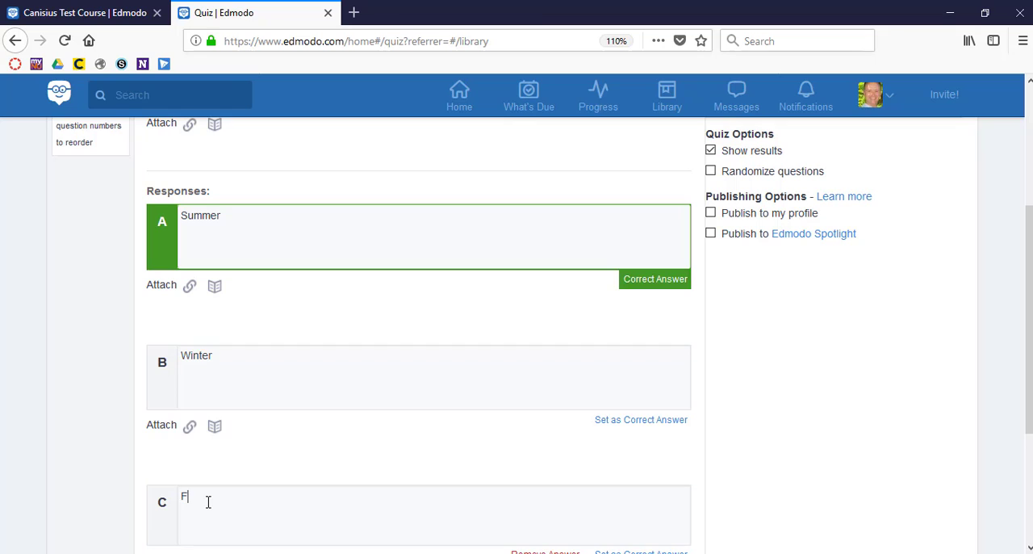
text(all)
scroll(214, 505, down, 4)
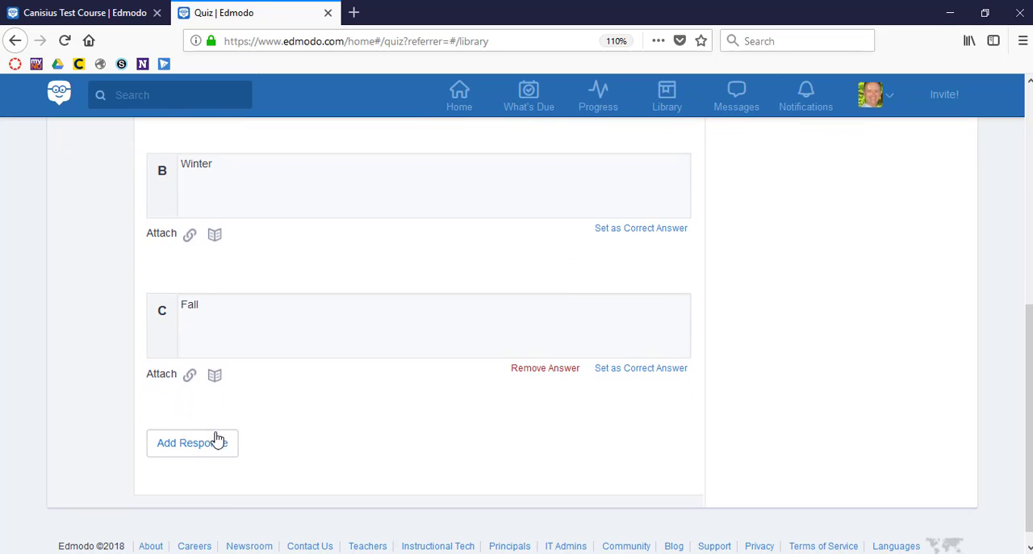
click(203, 444)
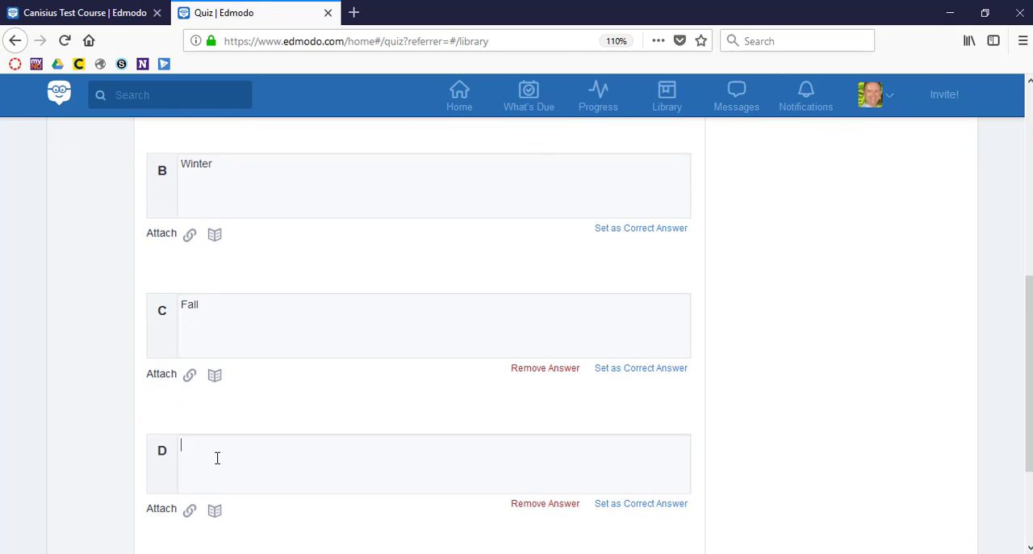
text(Spring)
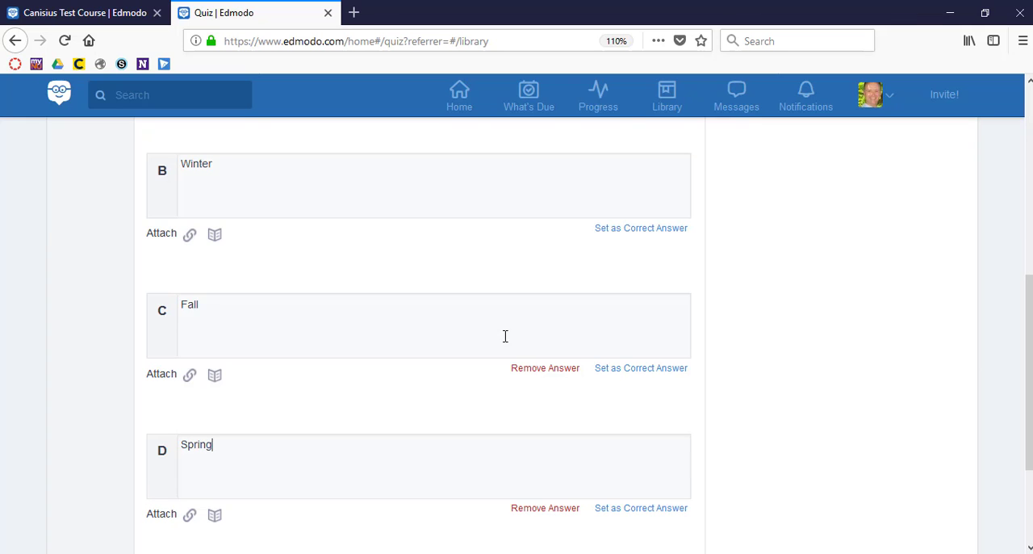
Step: Keep Summer as the question's correct answer, check the time limit and finish the quiz
scroll(636, 371, up, 4)
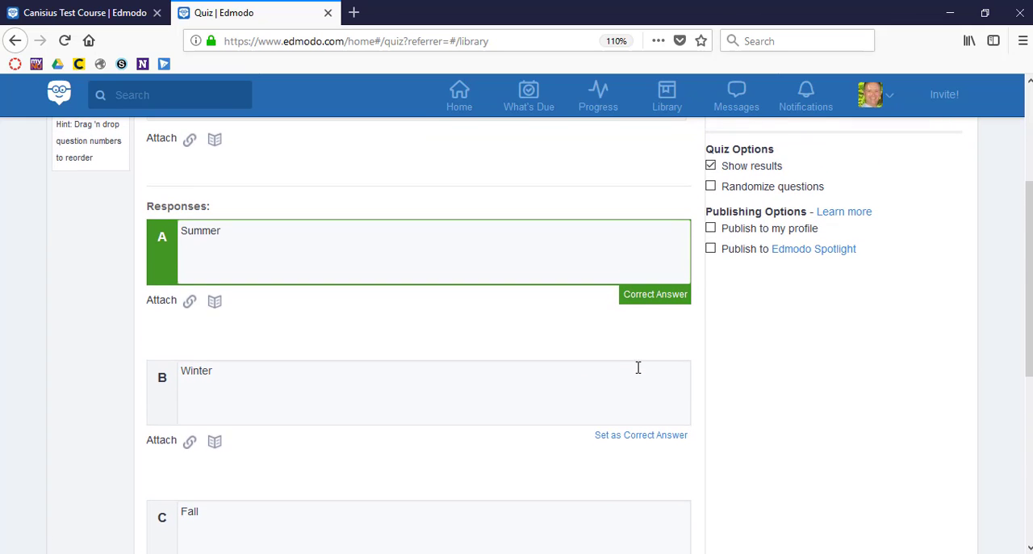
click(658, 296)
scroll(572, 251, up, 3)
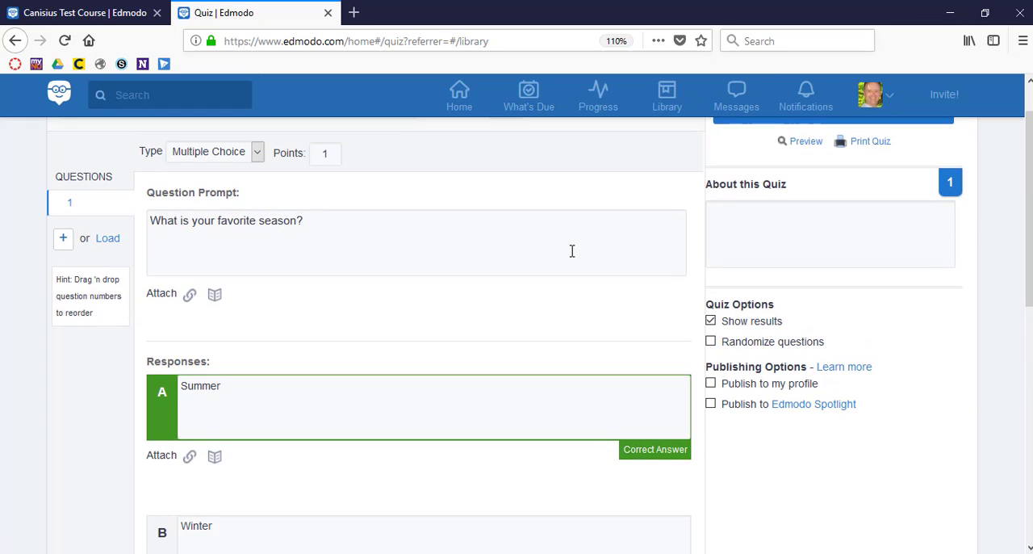
scroll(571, 251, up, 1)
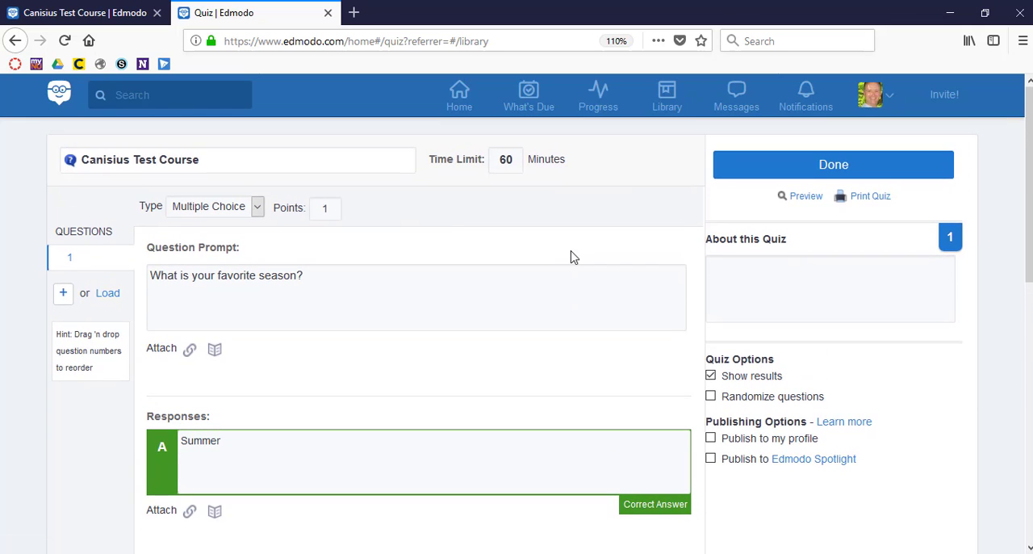
click(515, 158)
scroll(557, 408, down, 8)
scroll(557, 408, up, 8)
click(840, 167)
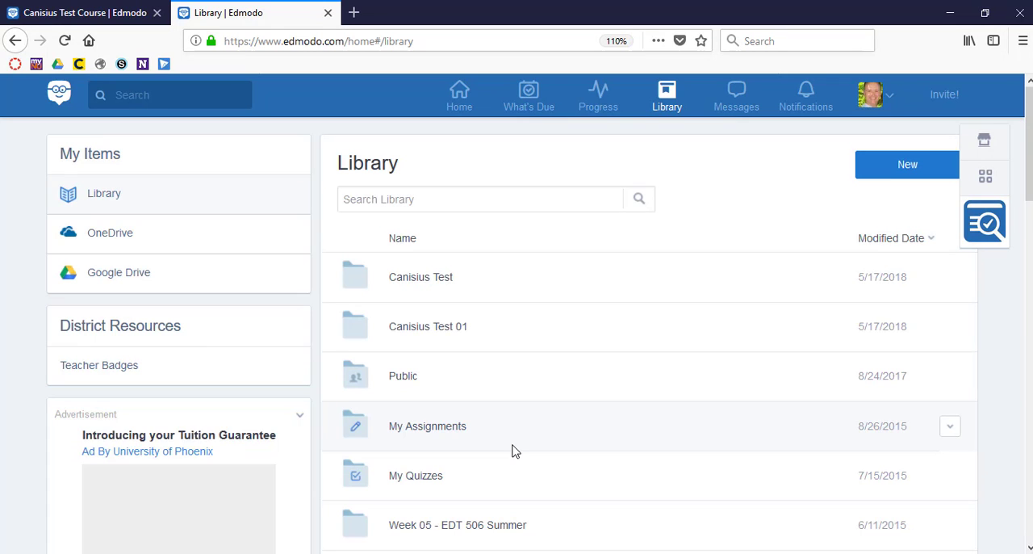
Step: Load the finished Canisius Test Course quiz from the collection into a new quiz post in the class
click(55, 18)
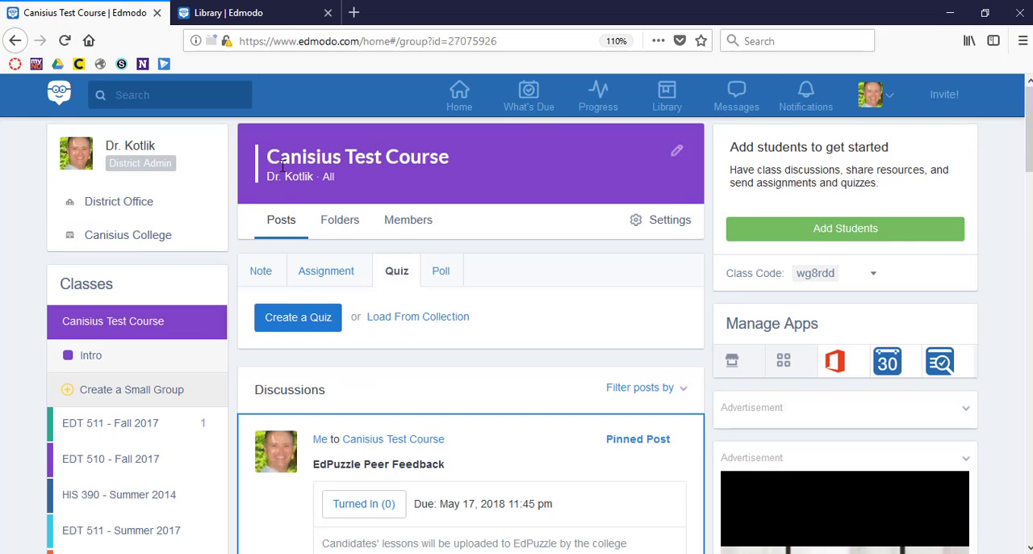
click(414, 318)
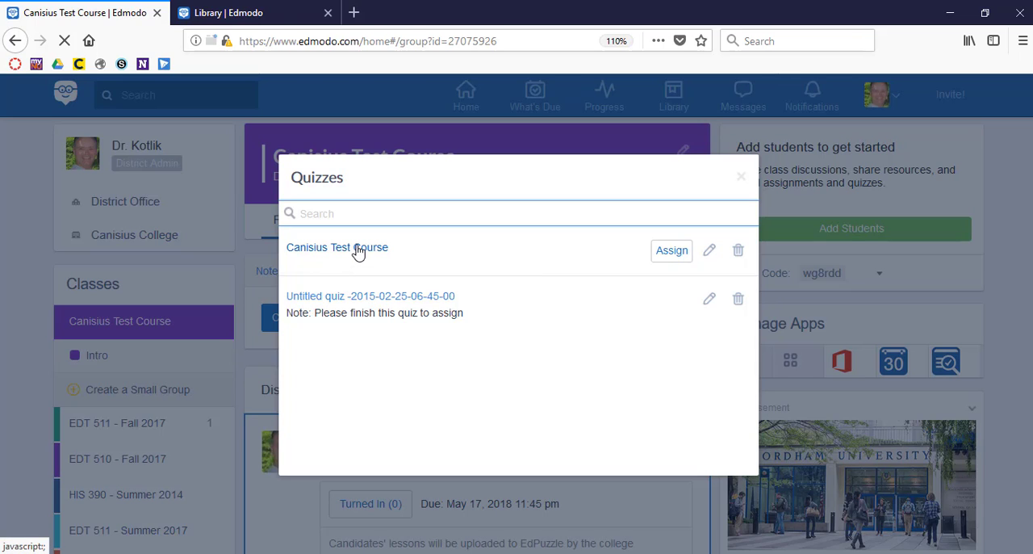
click(358, 251)
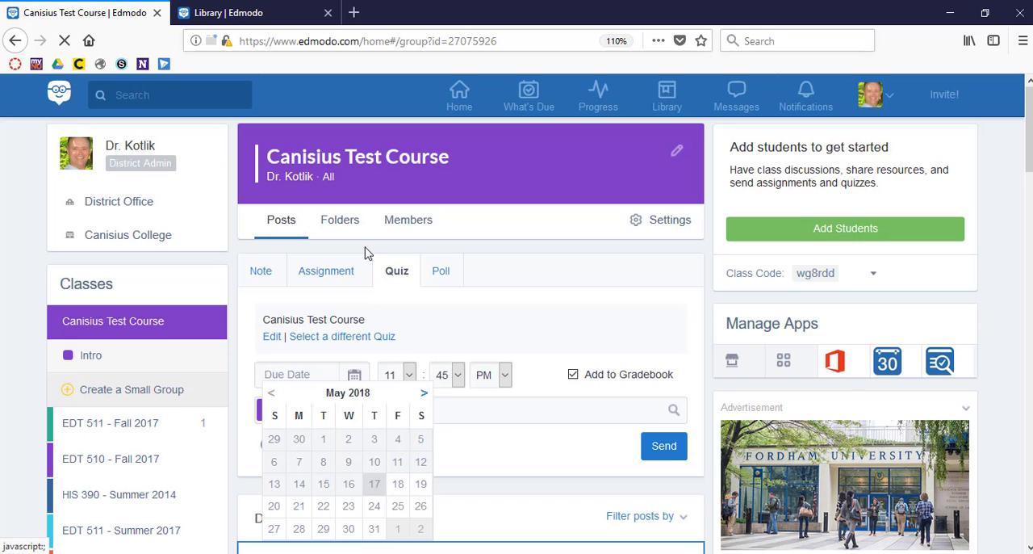
click(507, 321)
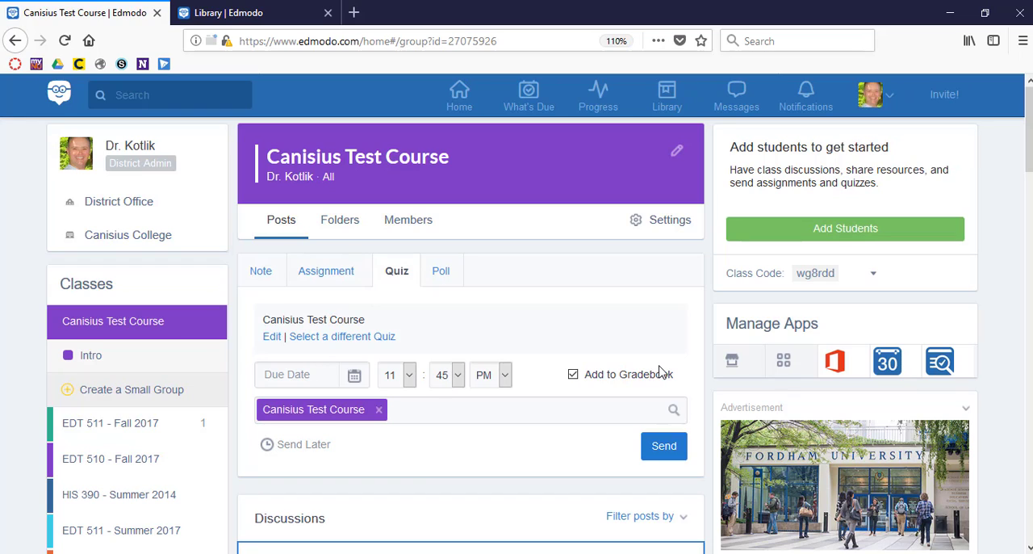
Step: Set the quiz's due date to 05/17/2018 and send it to Canisius Test Course
click(353, 375)
click(451, 484)
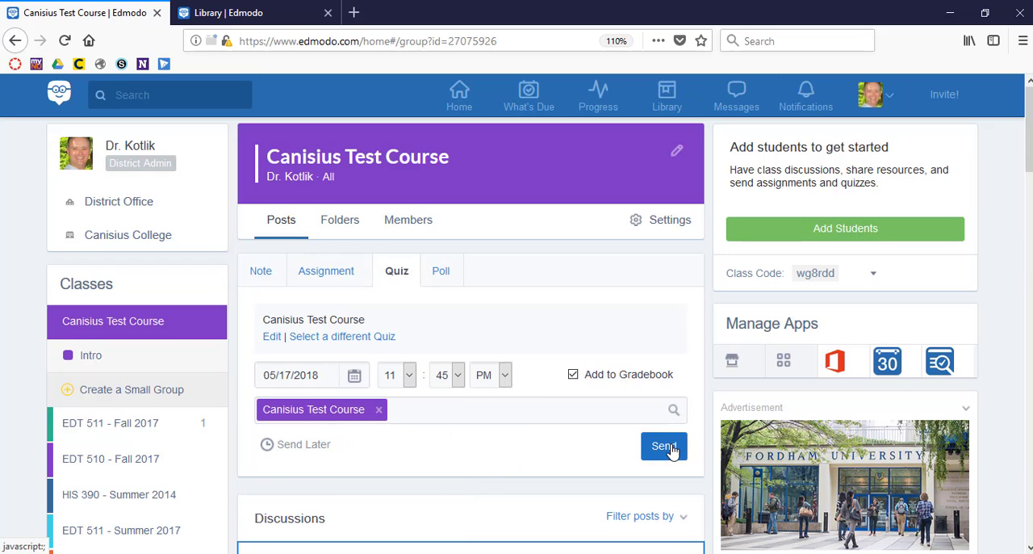
click(664, 446)
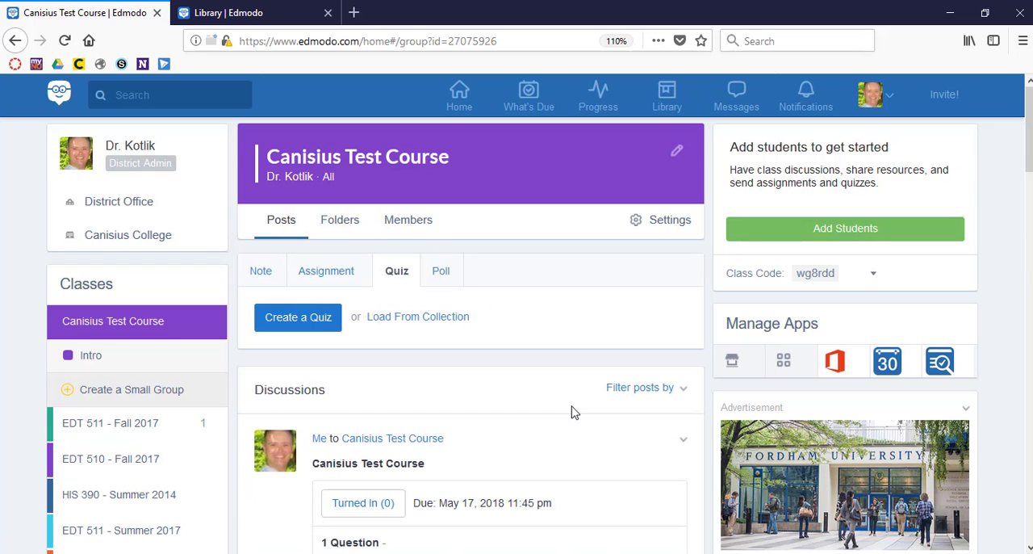
Step: Examine the newly sent quiz post and the other posts in the class discussions
scroll(572, 409, down, 3)
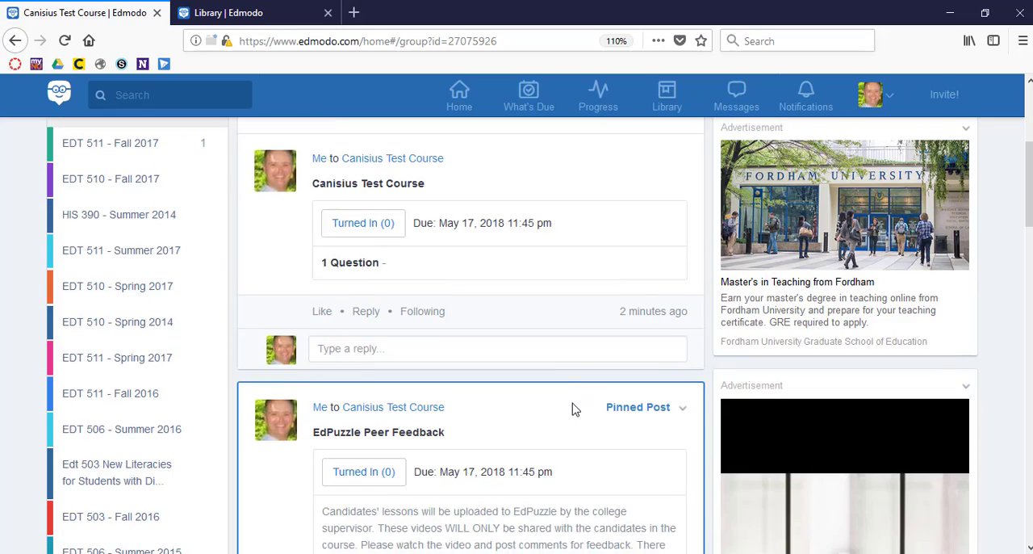
scroll(572, 409, up, 1)
scroll(572, 410, down, 2)
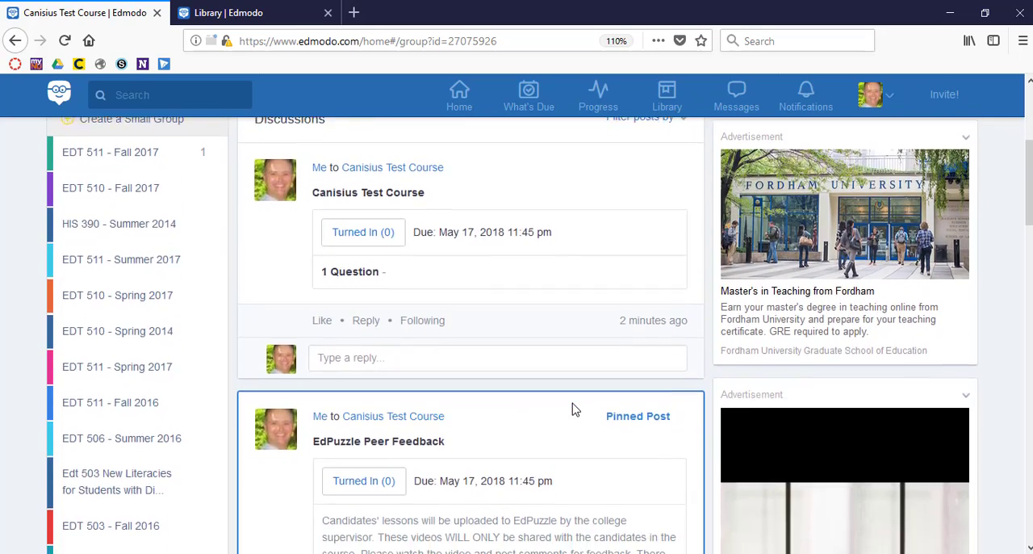
scroll(572, 409, up, 2)
scroll(572, 409, down, 5)
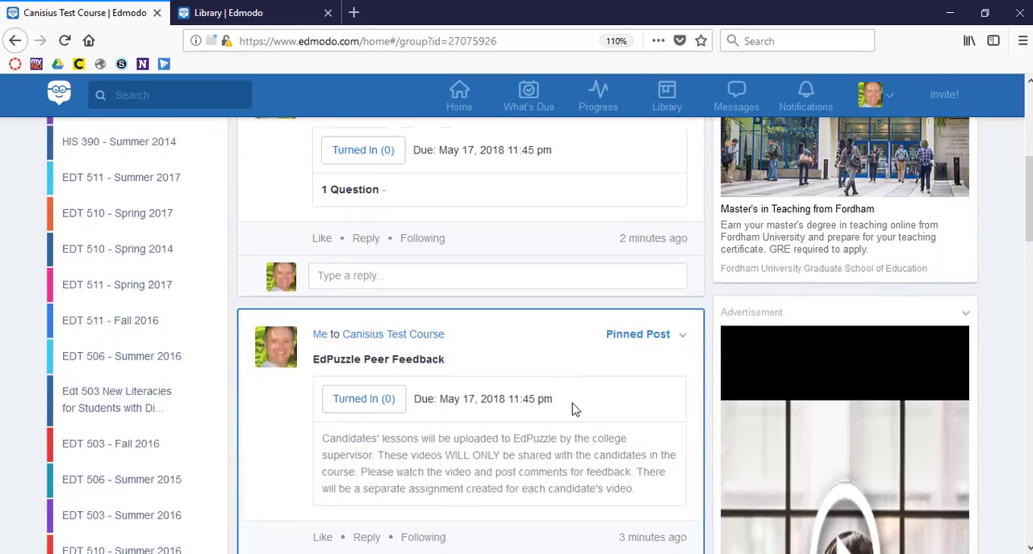
scroll(573, 409, up, 6)
scroll(572, 409, down, 10)
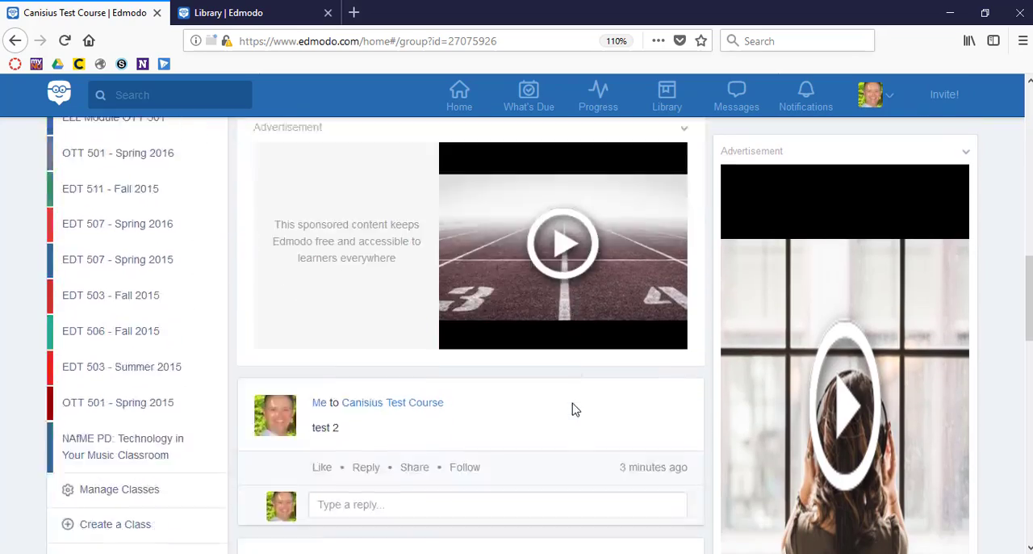
scroll(573, 403, up, 13)
scroll(573, 402, down, 3)
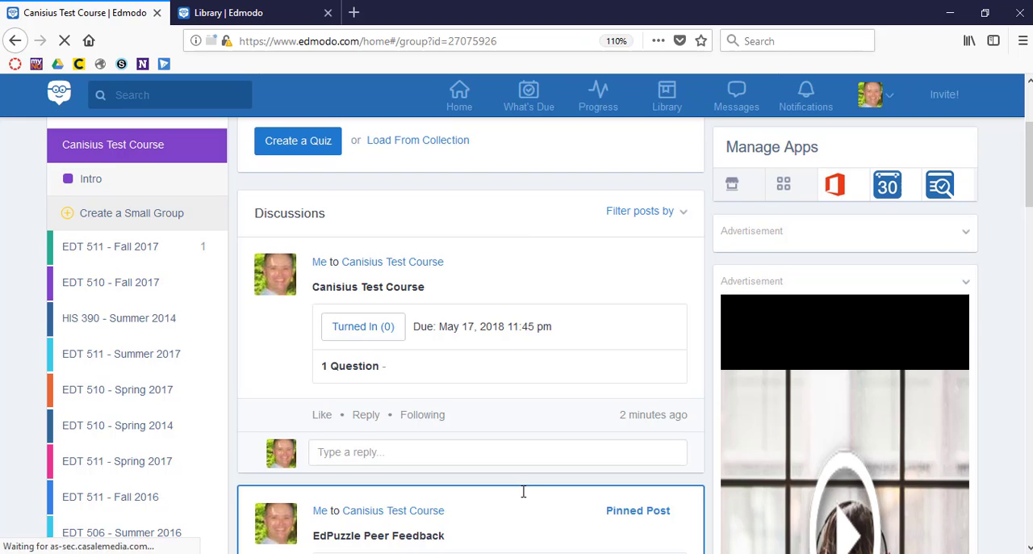
scroll(507, 322, up, 3)
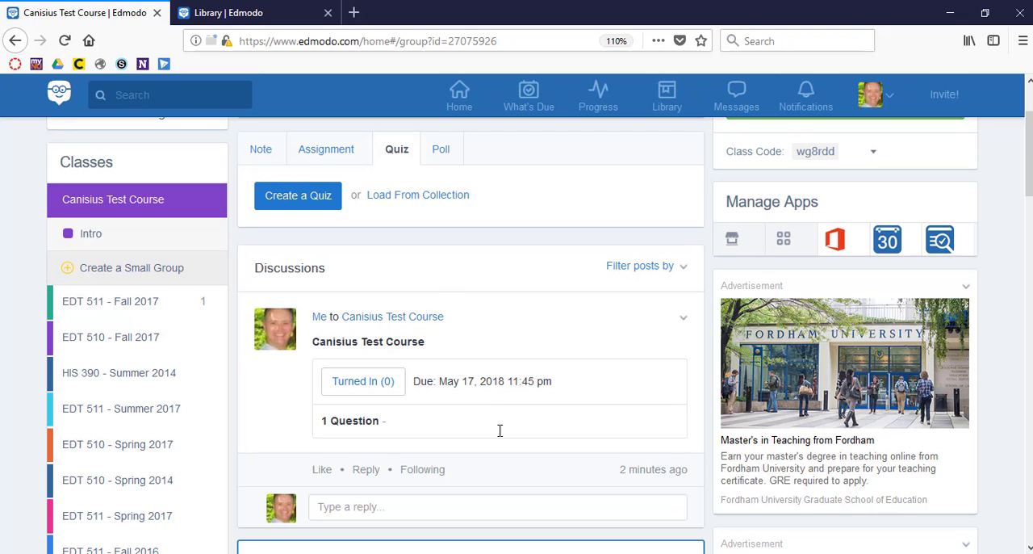
Step: Start a class poll with the question "Do you like to go to the beach?"
scroll(516, 375, up, 3)
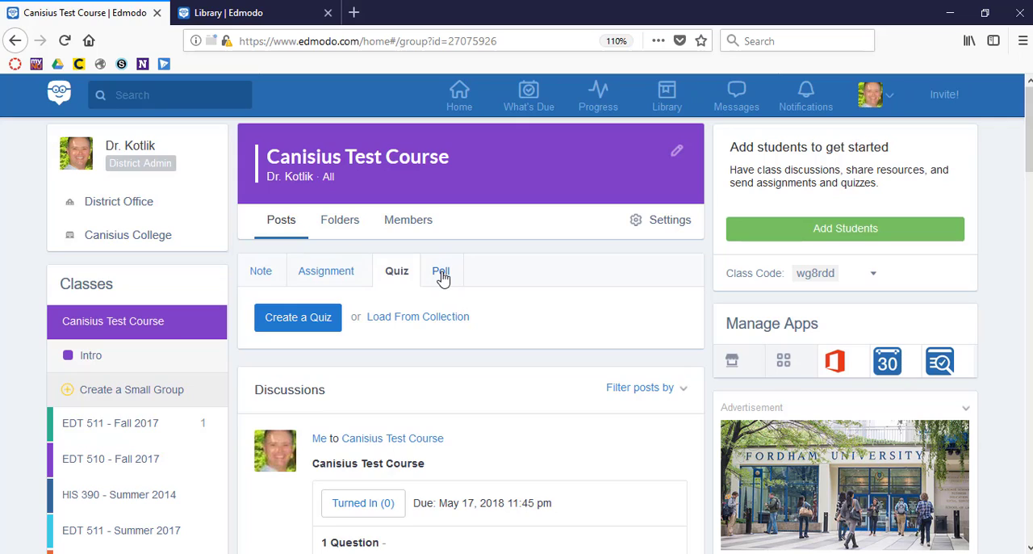
click(442, 273)
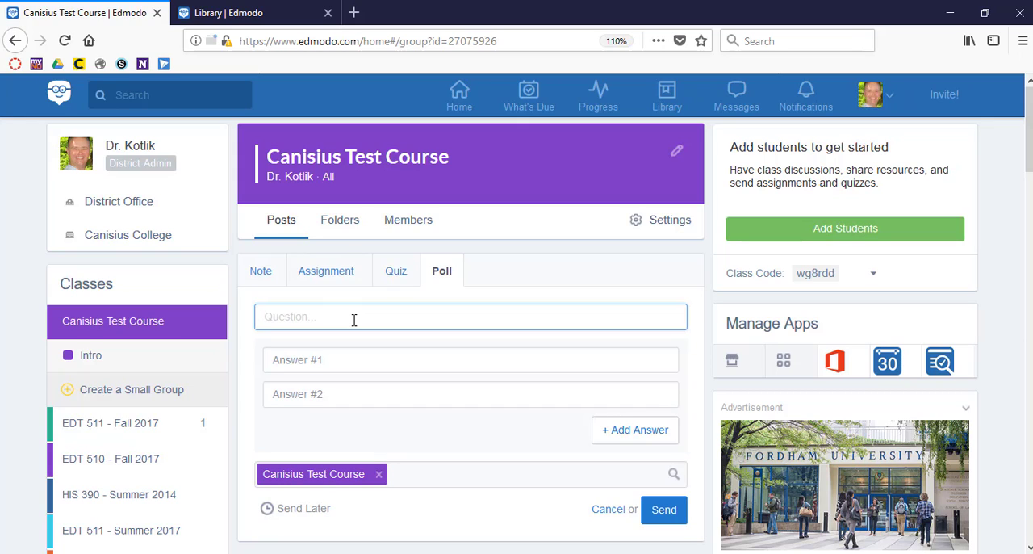
text(Do you)
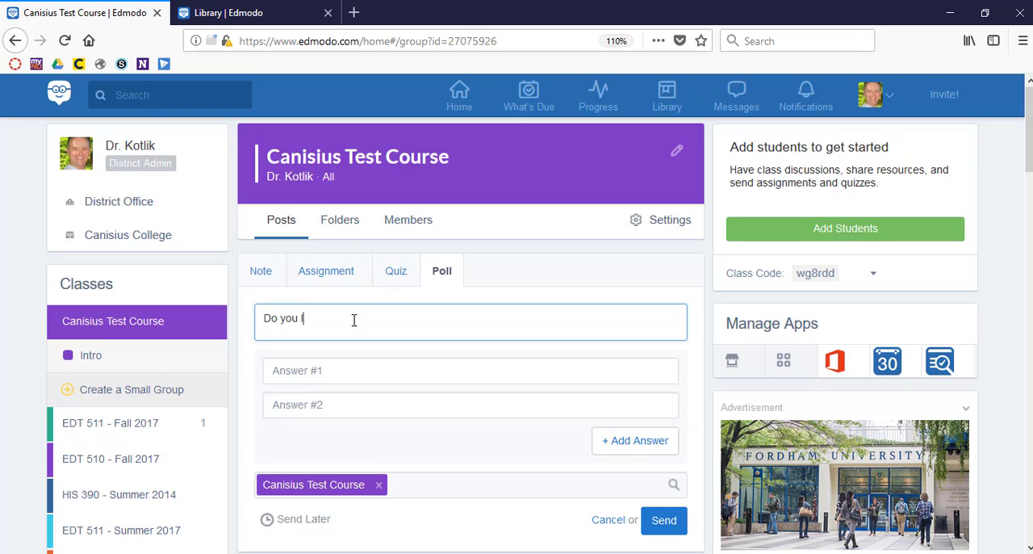
text( like to go to the beach?)
Step: Fill in the poll answers Yes and No and send the poll to Canisius Test Course
click(336, 373)
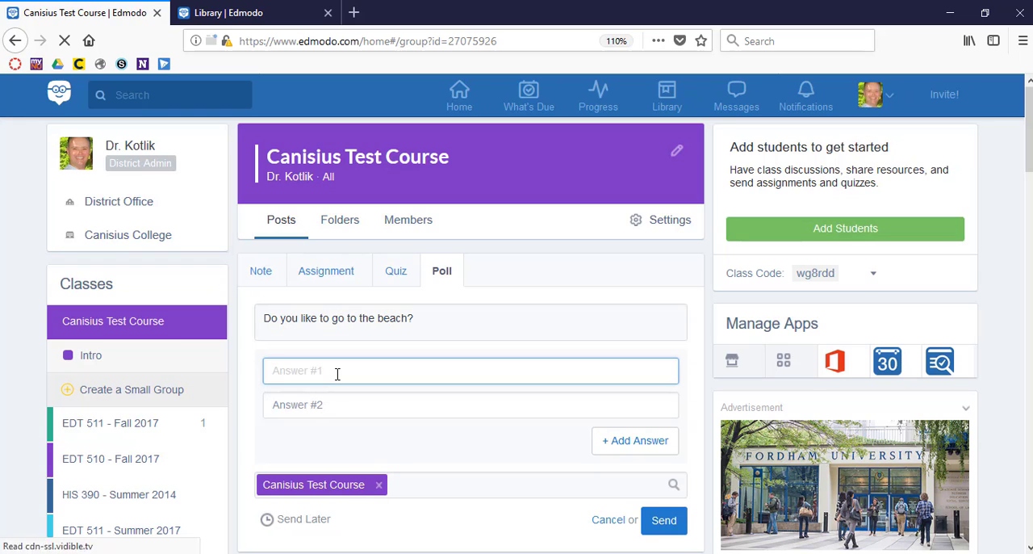
text(Yes)
click(304, 418)
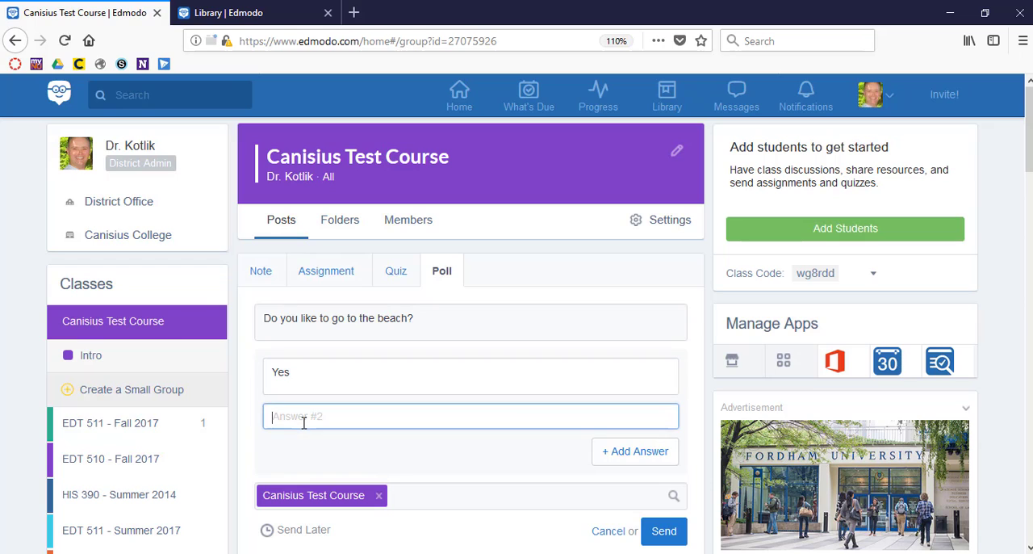
text(No)
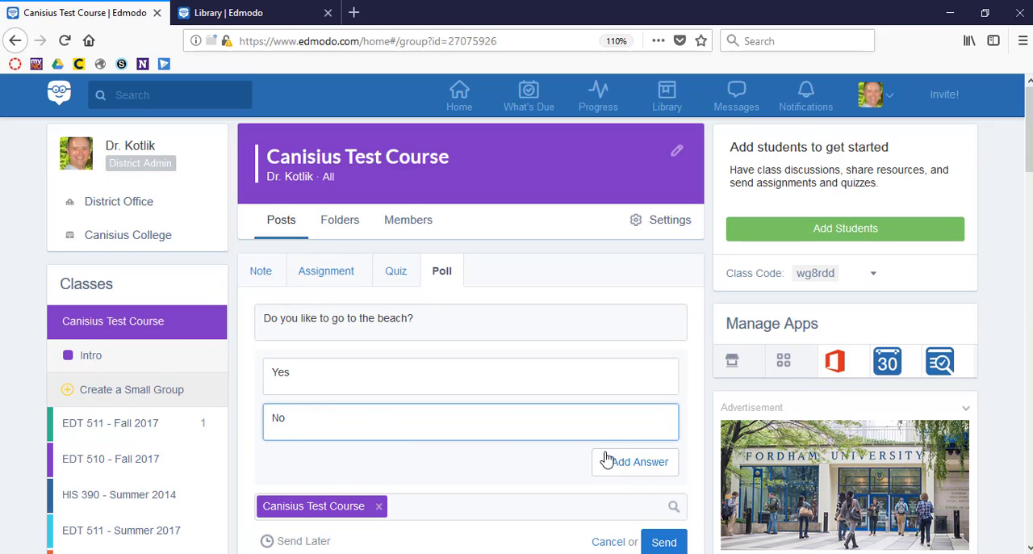
scroll(634, 476, down, 3)
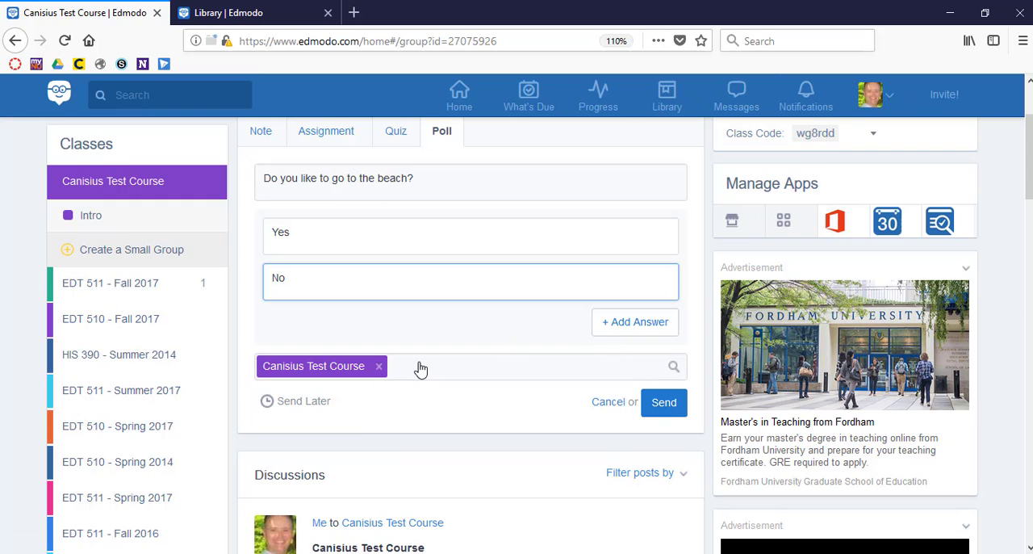
click(668, 404)
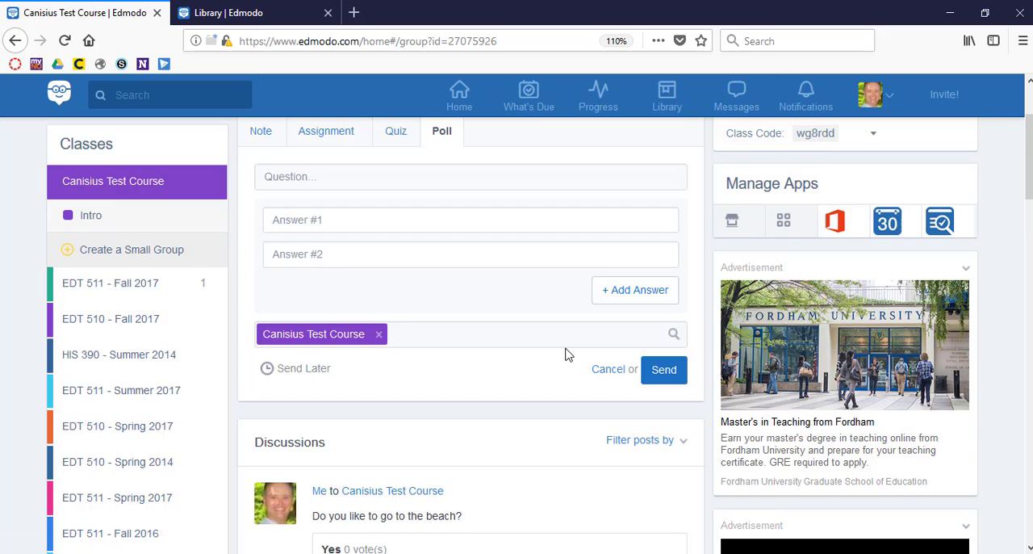
Step: Examine the beach poll's post and the earlier quiz and assignment posts in the class discussions
scroll(564, 353, down, 3)
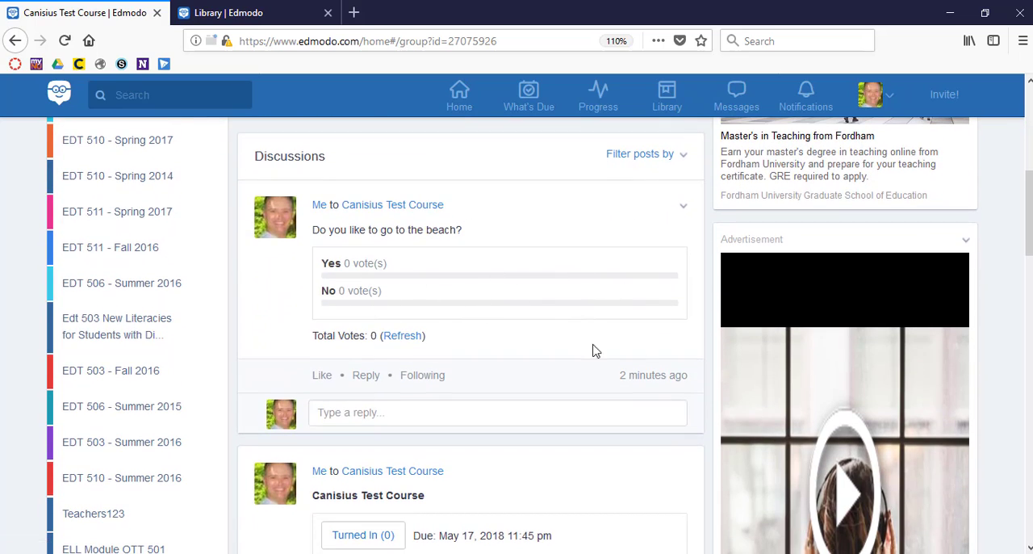
scroll(608, 340, up, 2)
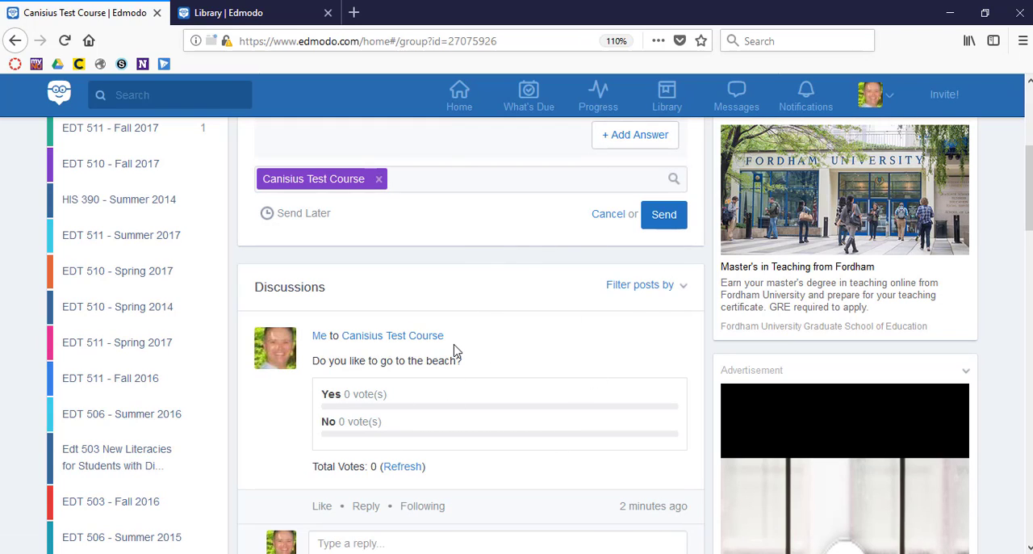
scroll(455, 345, up, 2)
scroll(455, 345, down, 6)
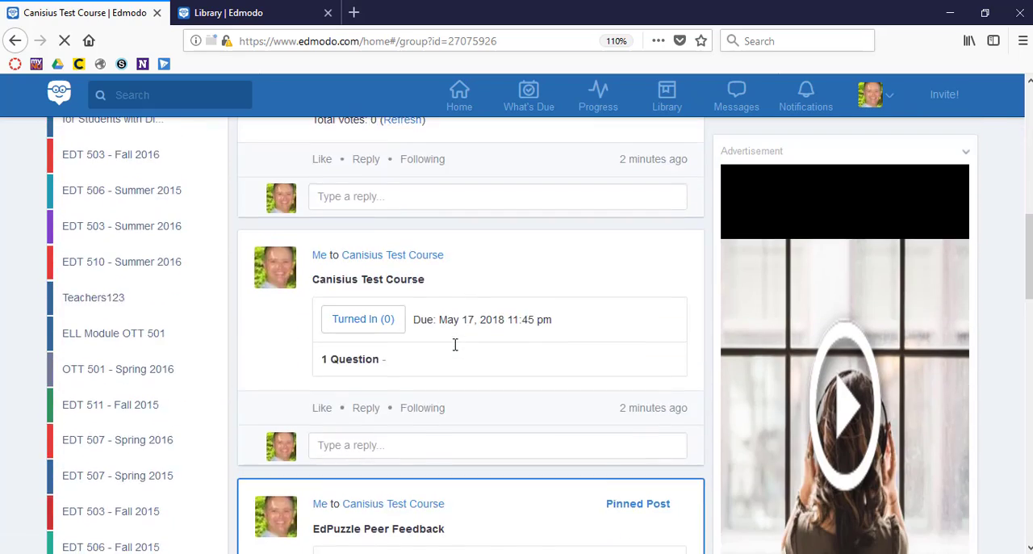
scroll(455, 345, down, 5)
scroll(454, 345, up, 1)
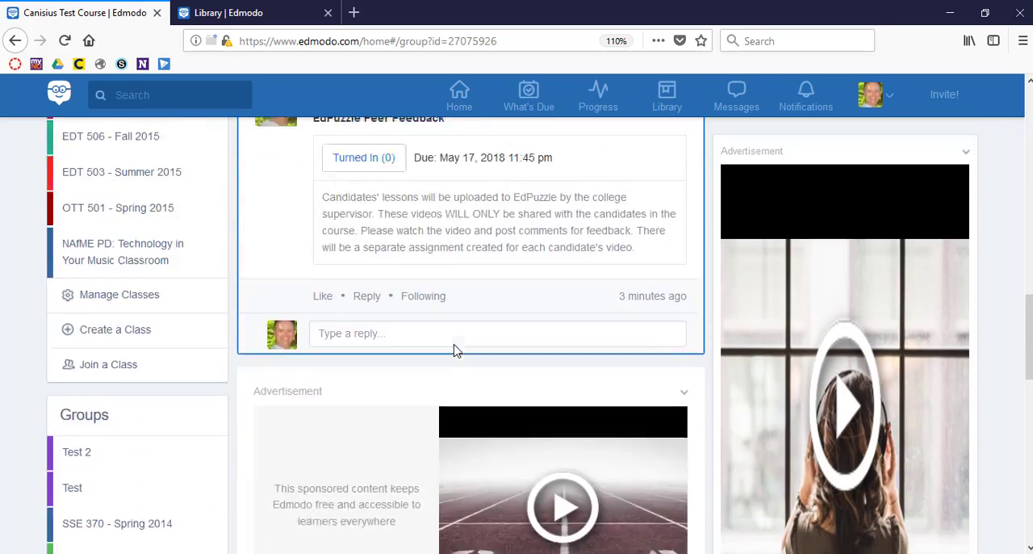
scroll(454, 350, down, 10)
scroll(454, 350, up, 8)
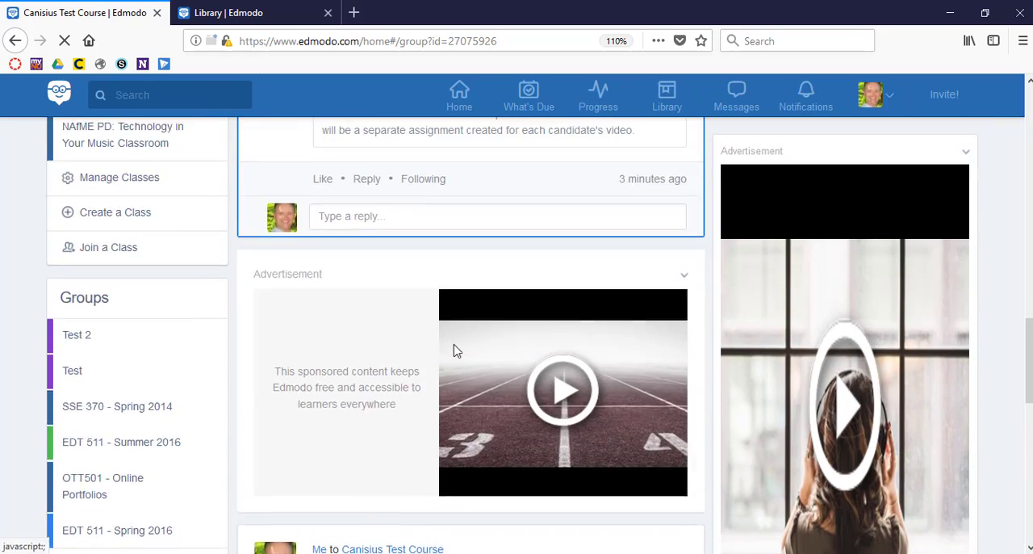
scroll(454, 350, up, 8)
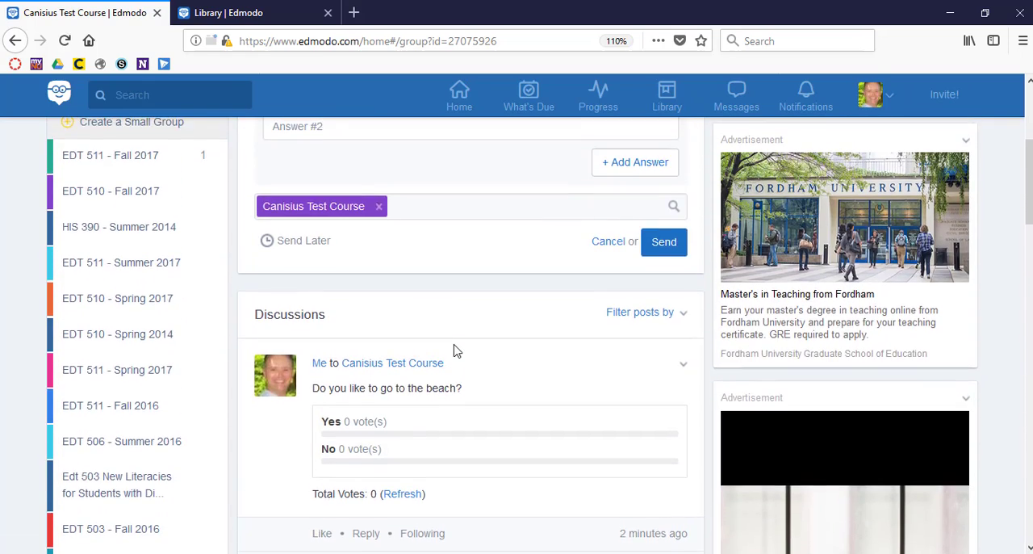
Step: Write a new class note reading "Homework due tomorrow!"
scroll(454, 350, up, 3)
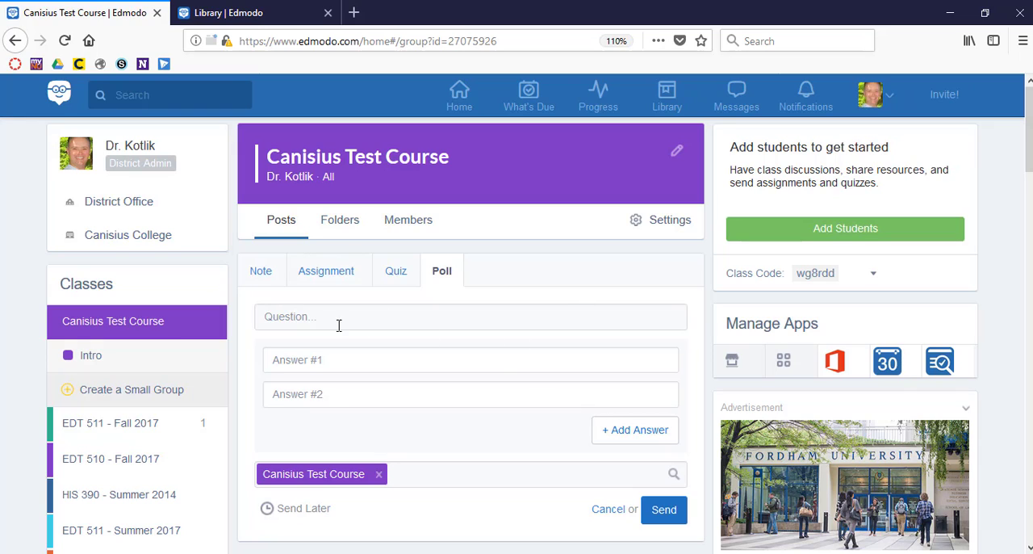
click(260, 272)
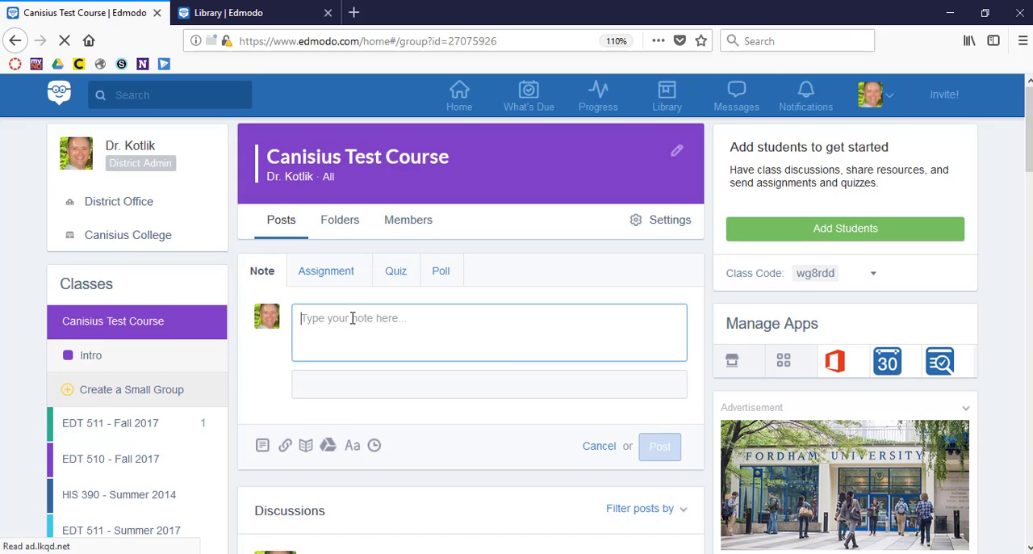
text(Homework due tomo)
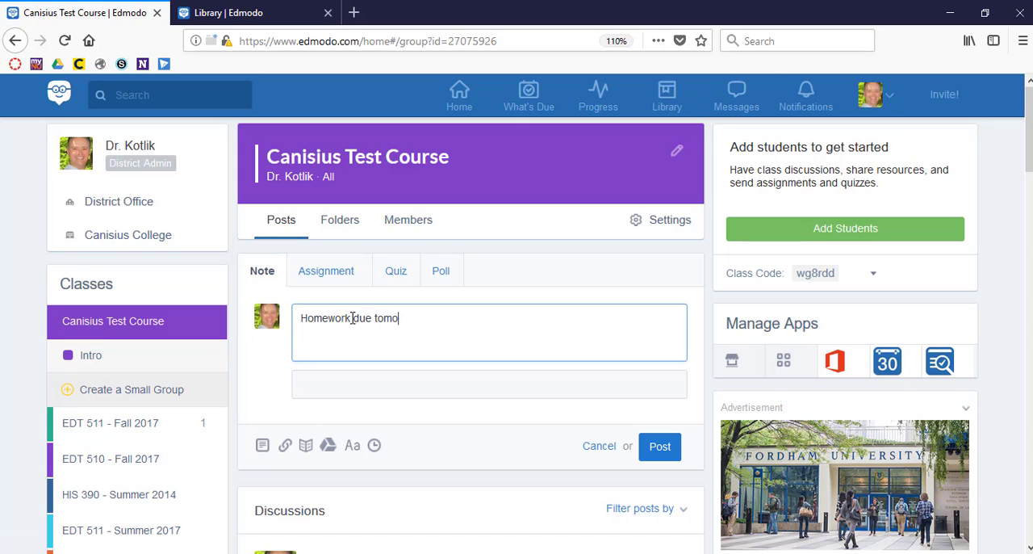
text(rrow!)
Step: Address the homework note to the Intro small group
click(363, 377)
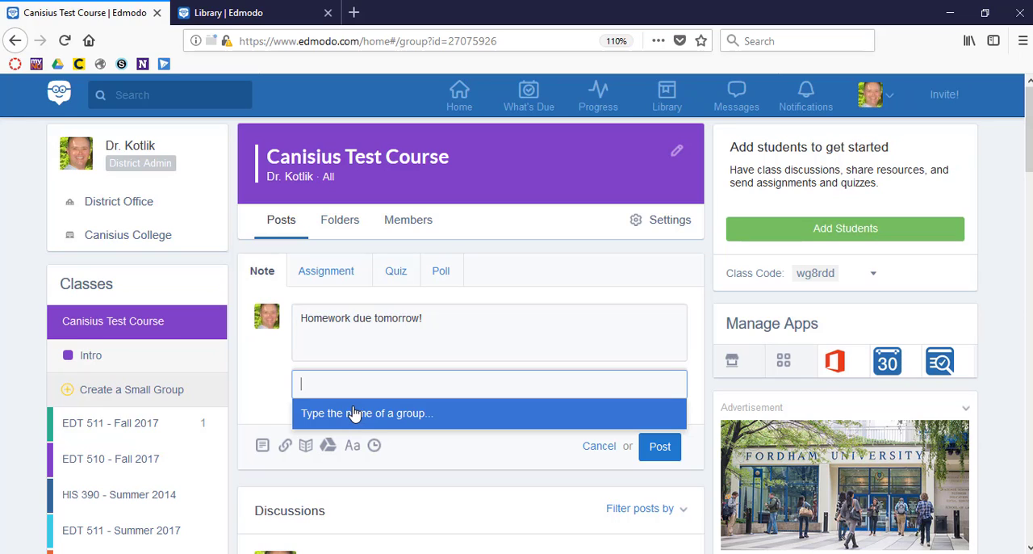
text(in)
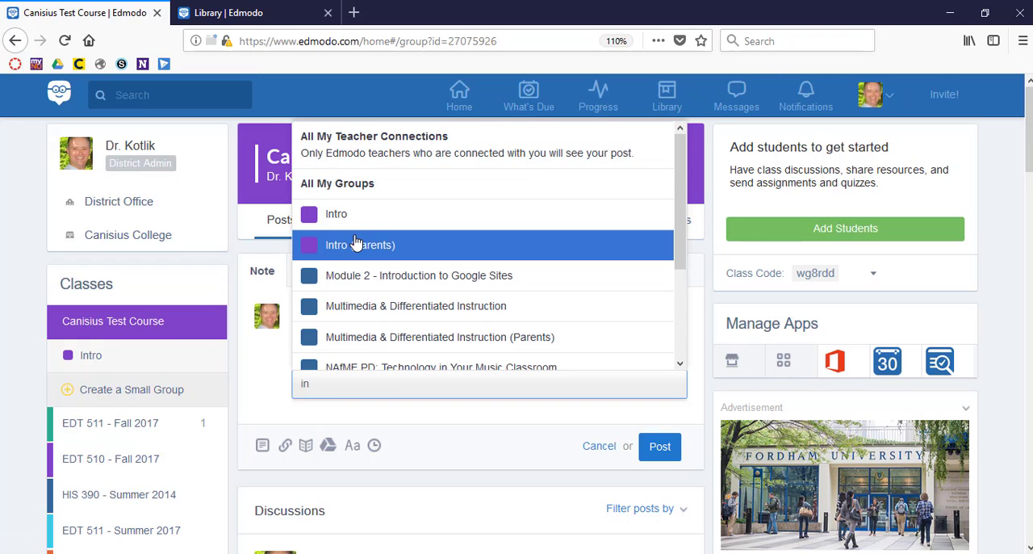
click(349, 217)
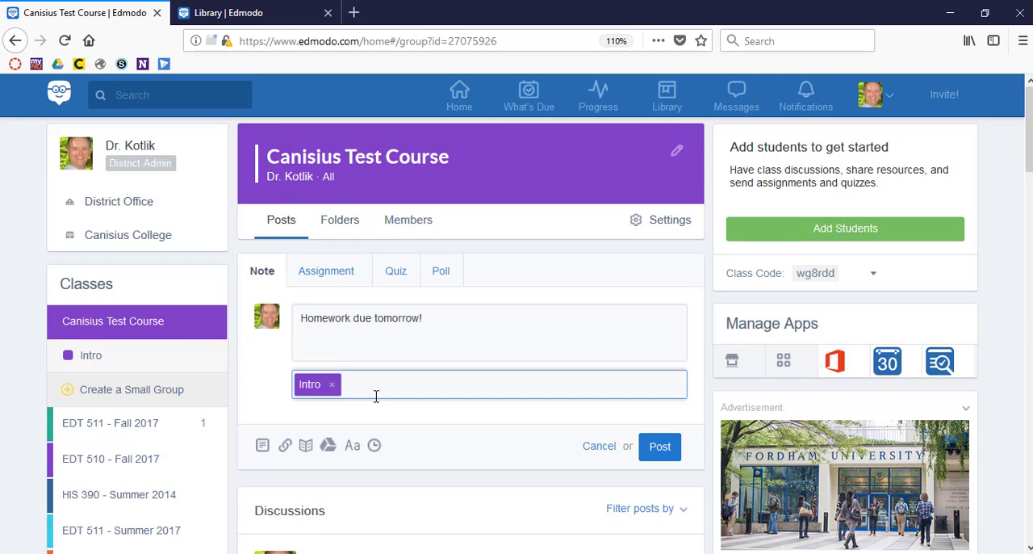
Step: Try to add an individual recipient by first name to the homework note, and clear the entry
text(mike)
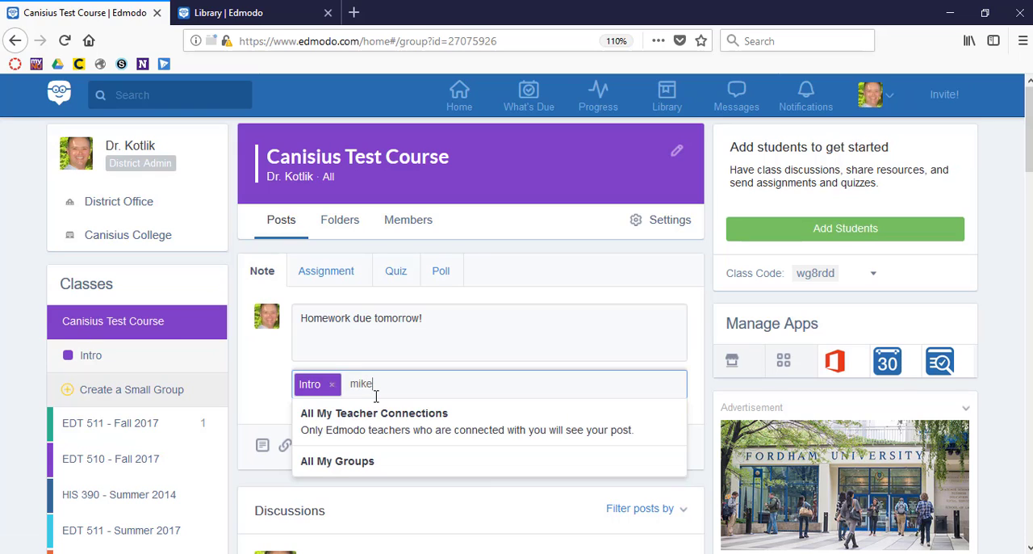
key(BackSpace)
key(BackSpace)
key(BackSpace)
key(BackSpace)
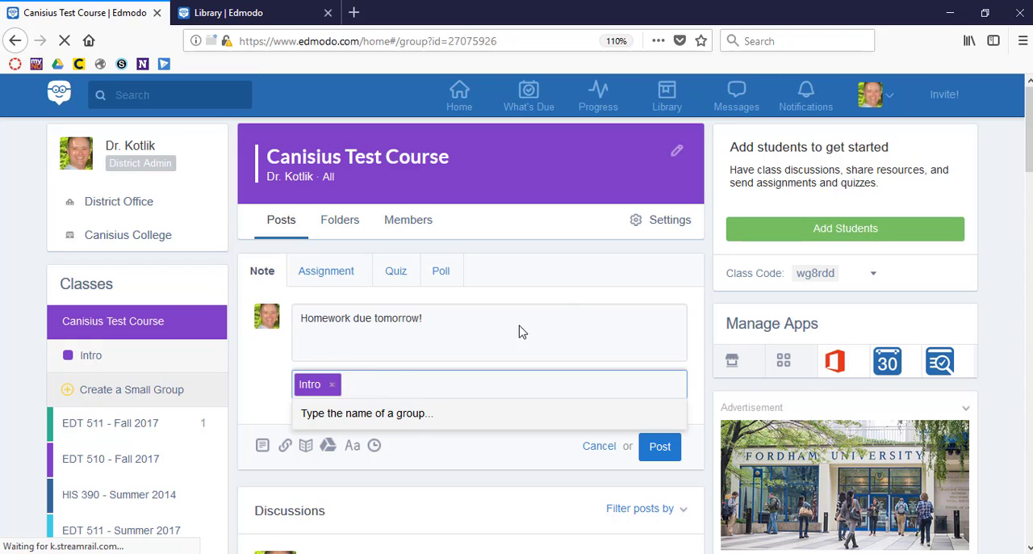
click(566, 313)
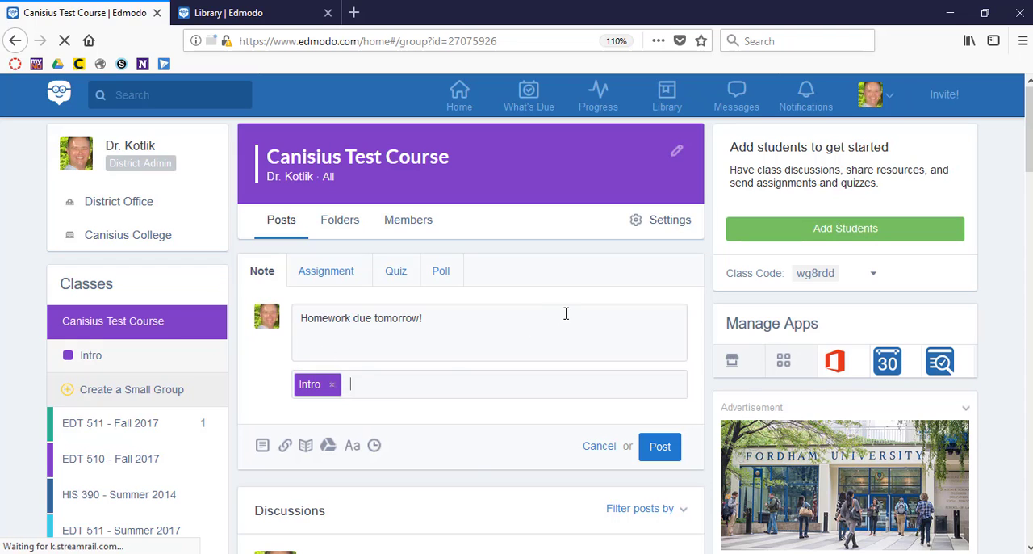
Step: Open the homework note's scheduling options, dismiss them without saving a date and time, and discard the note
click(375, 447)
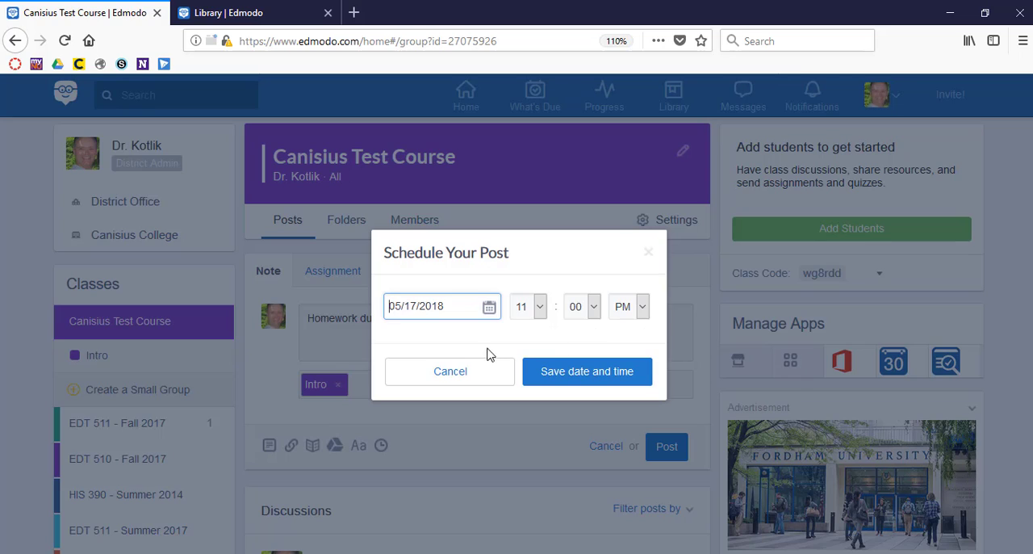
click(466, 384)
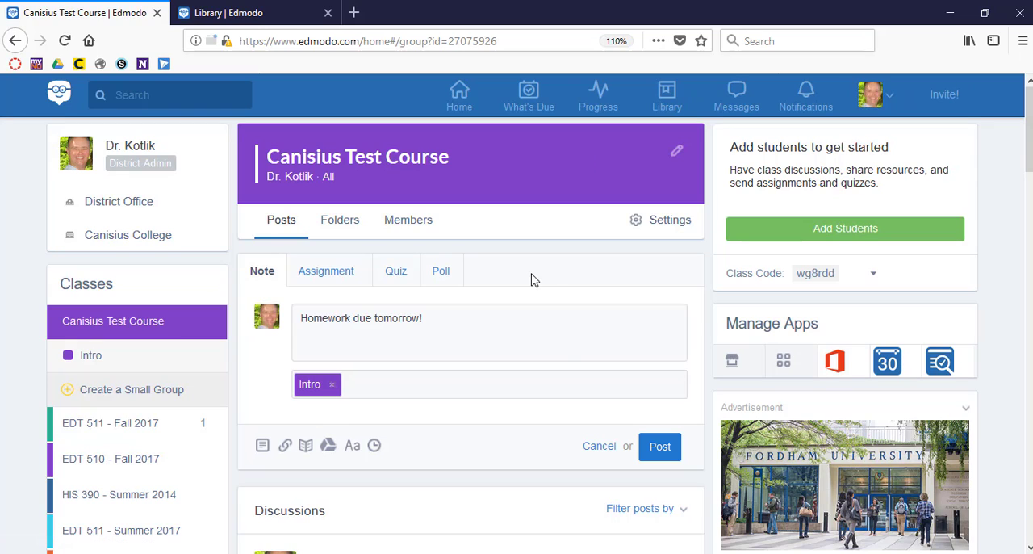
click(594, 449)
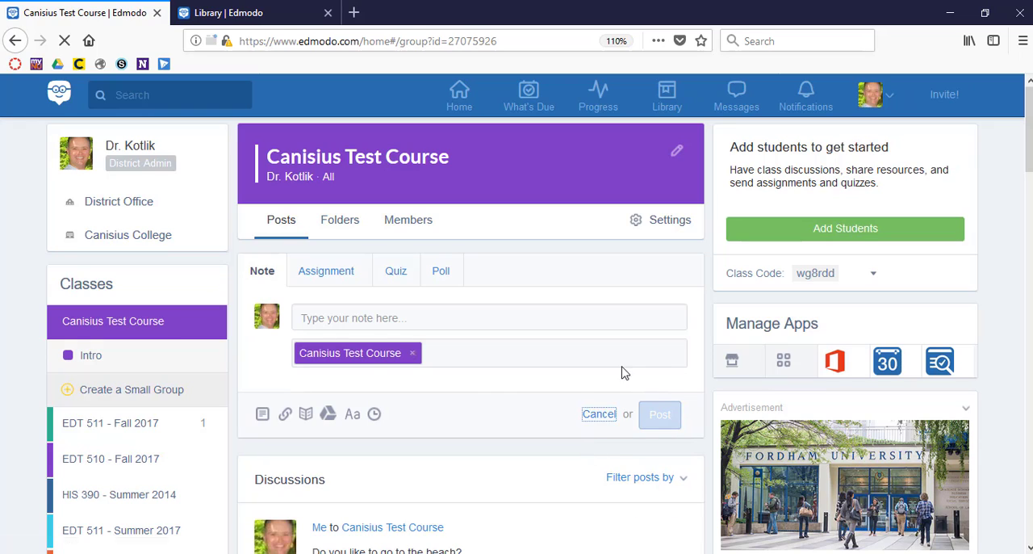
Step: Open the Planner and preview the event and task forms for Friday, May 18, 2018, without creating an entry
click(888, 364)
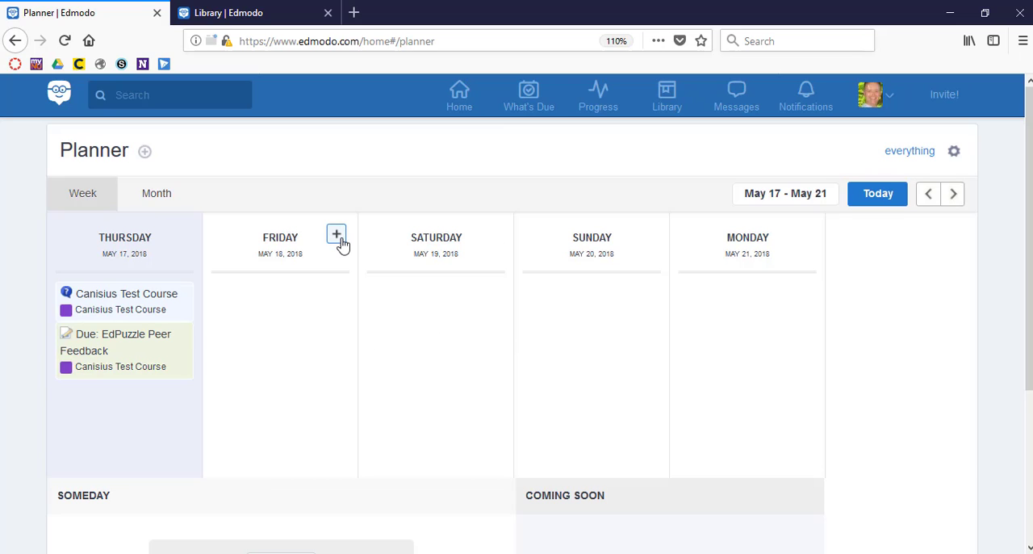
click(336, 235)
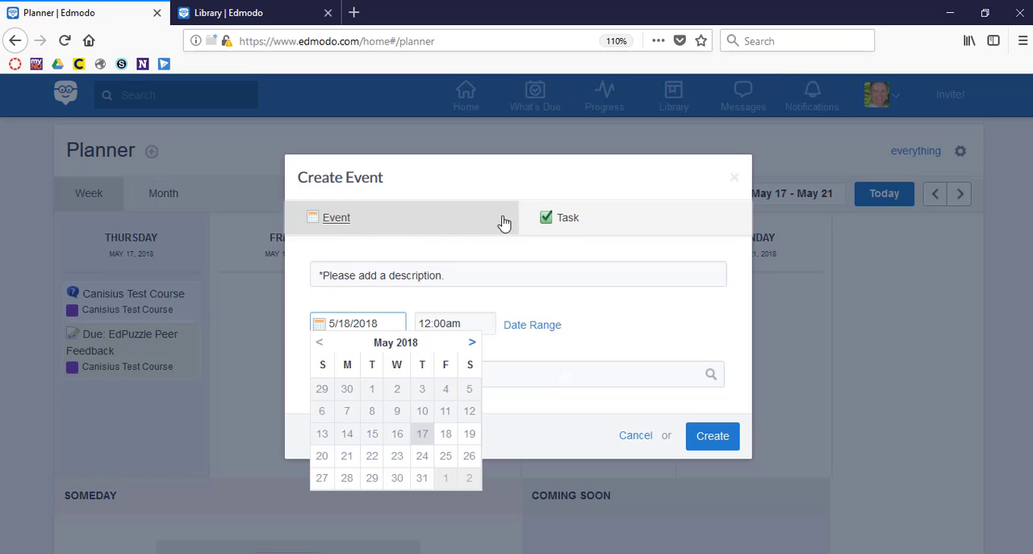
click(553, 339)
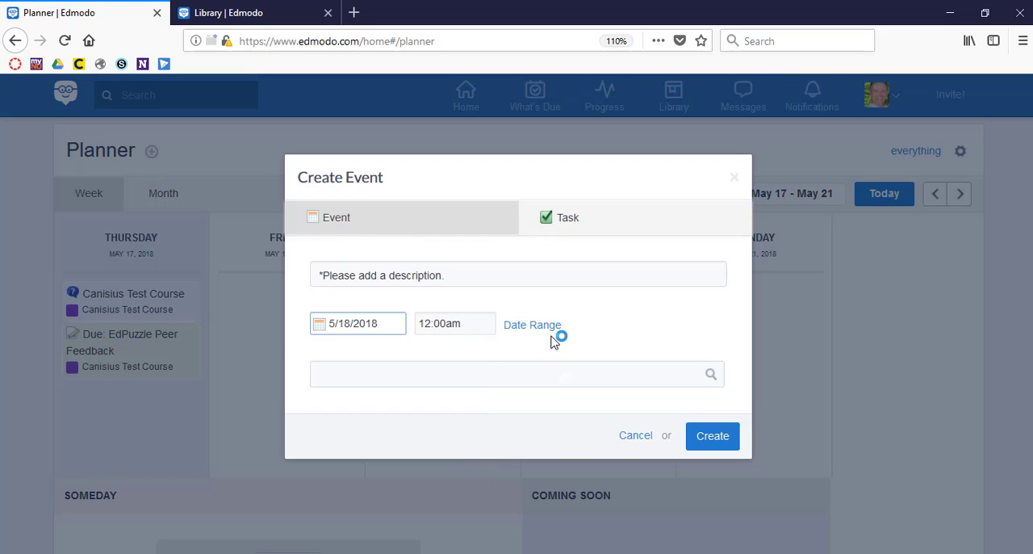
click(334, 221)
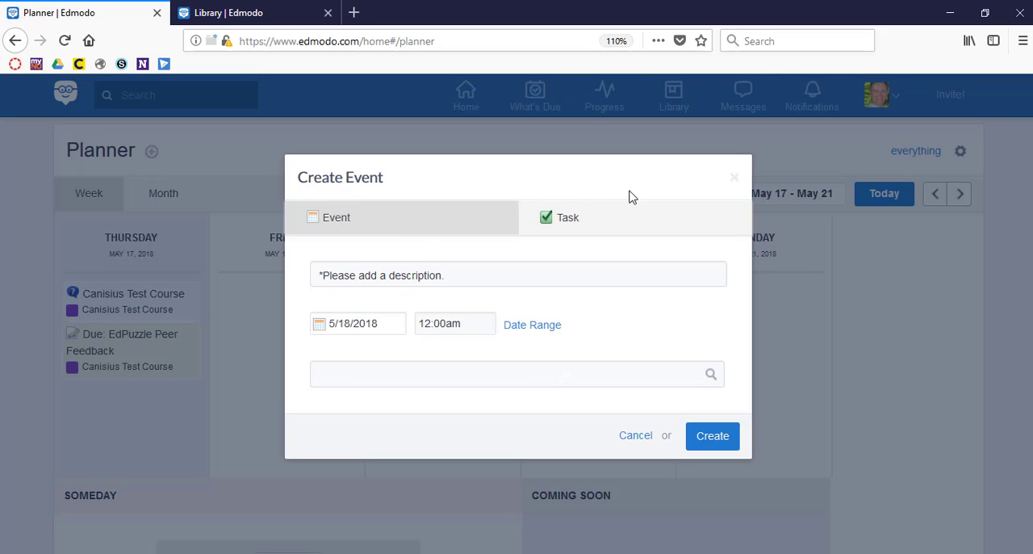
click(573, 221)
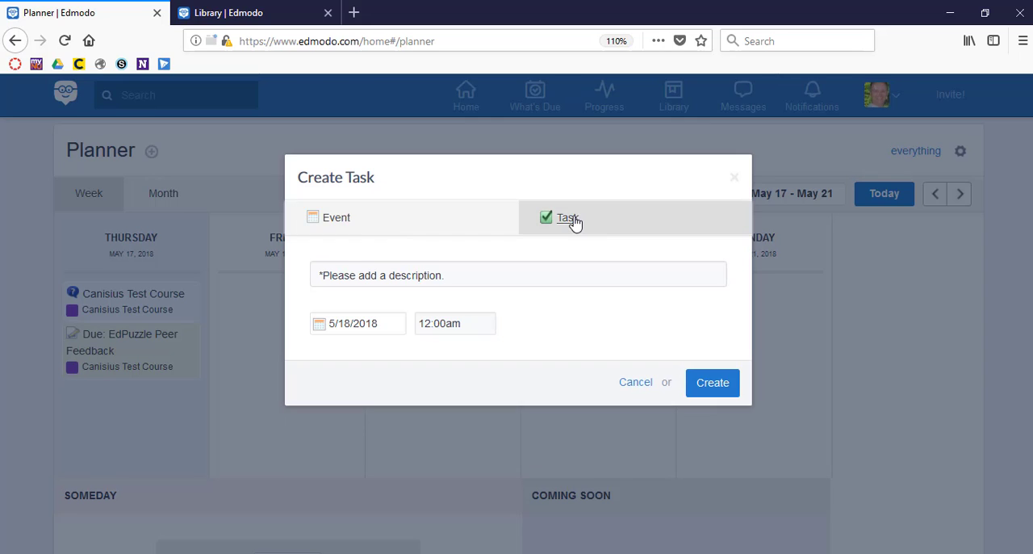
click(457, 265)
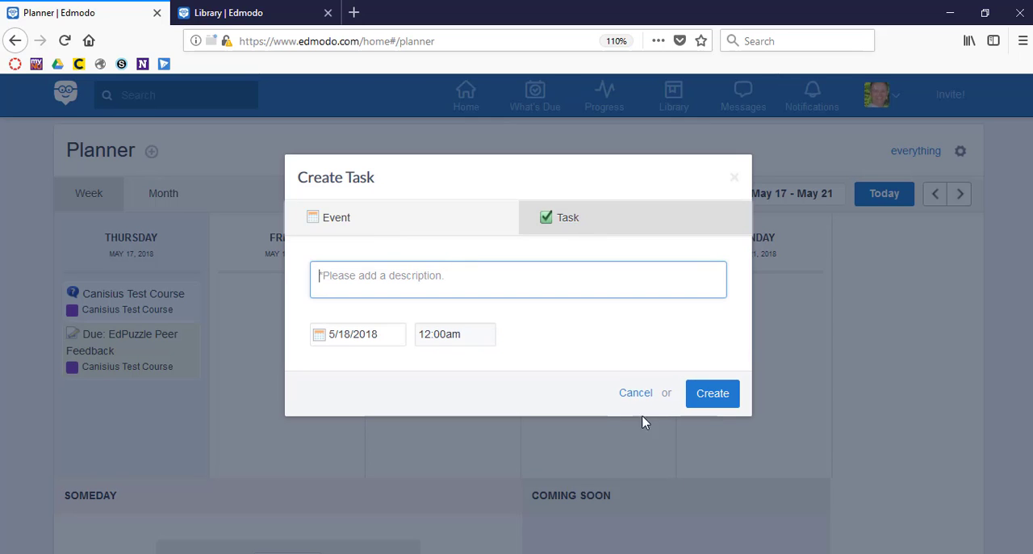
click(636, 395)
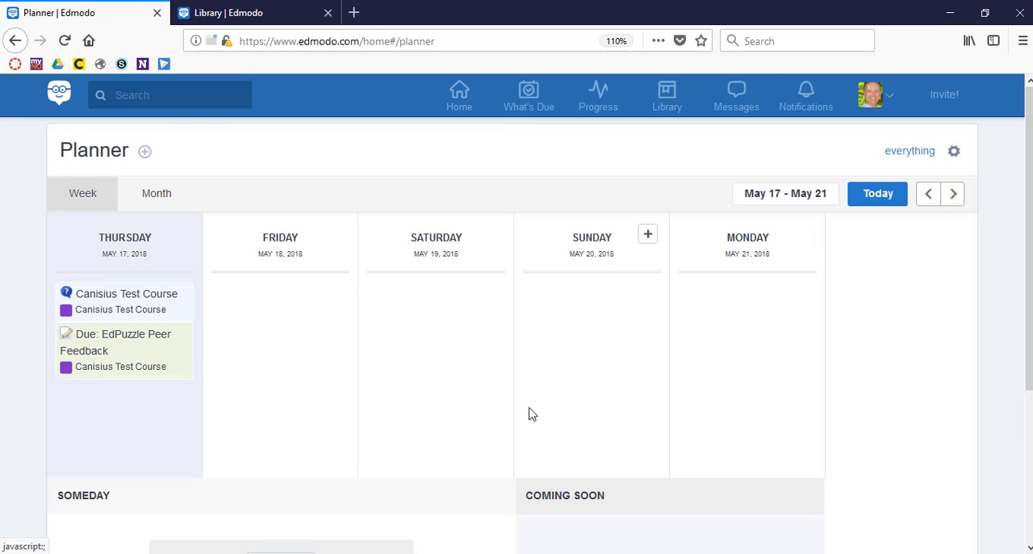
Step: Show the Planner in the Month view and check its print and export options
scroll(768, 419, down, 3)
scroll(767, 420, up, 3)
scroll(768, 420, down, 3)
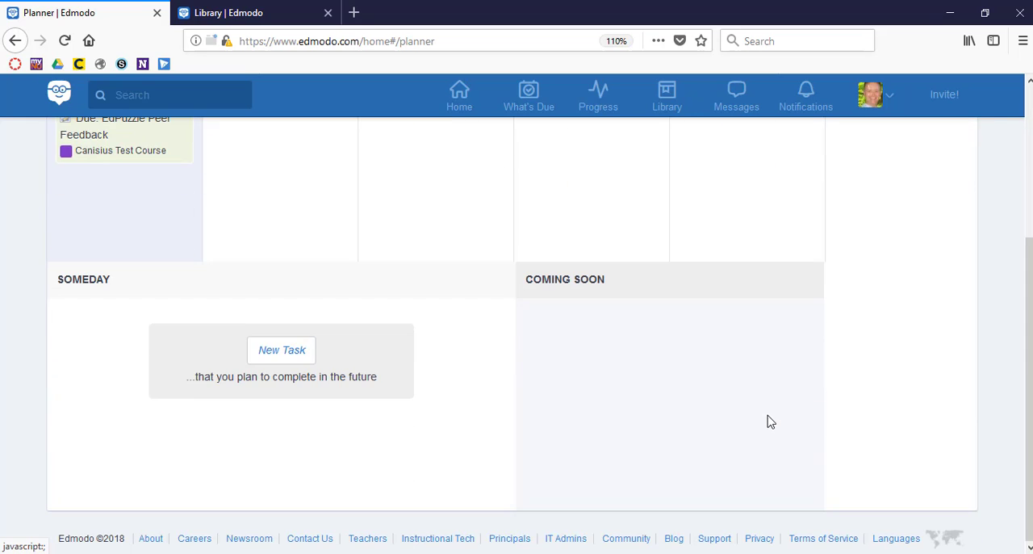
scroll(768, 419, up, 3)
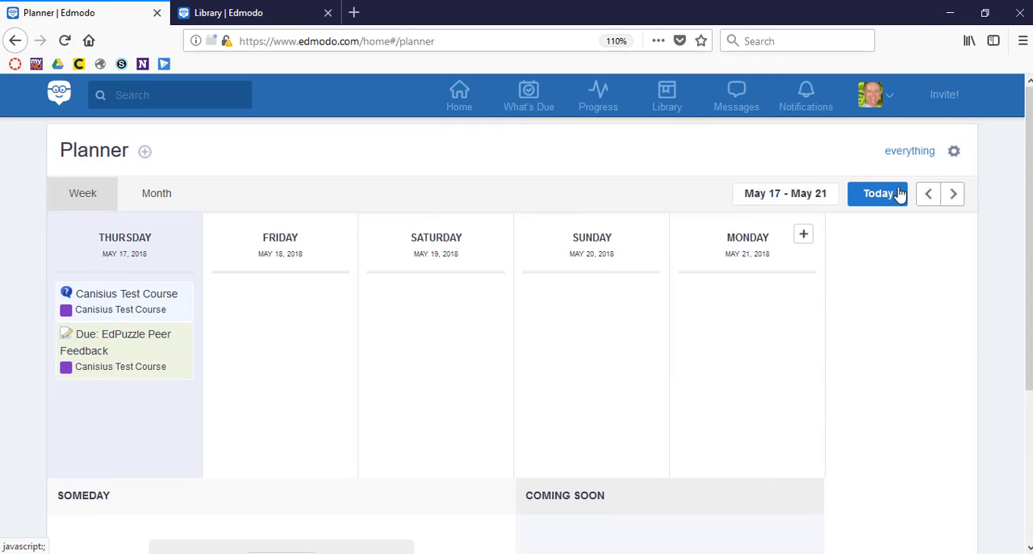
click(156, 194)
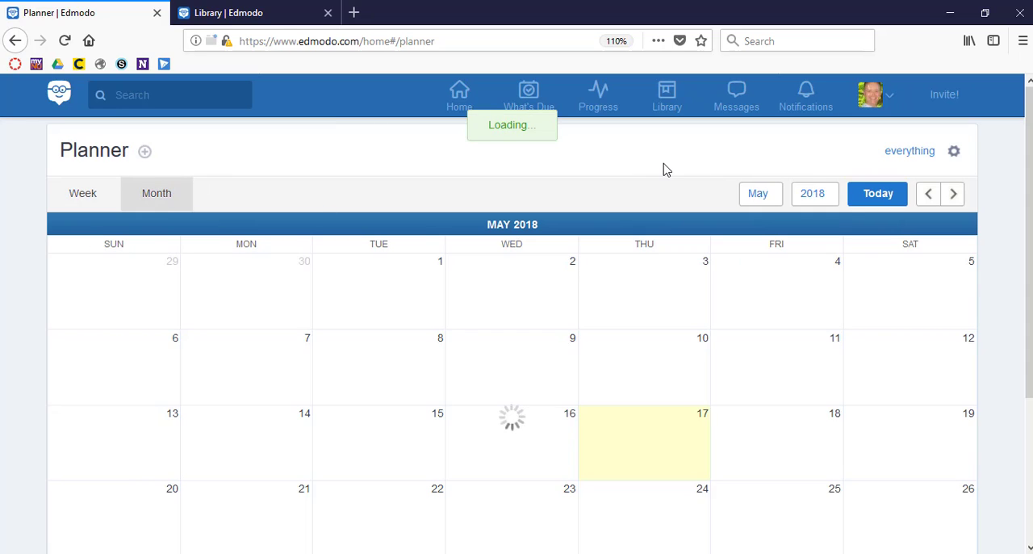
click(954, 151)
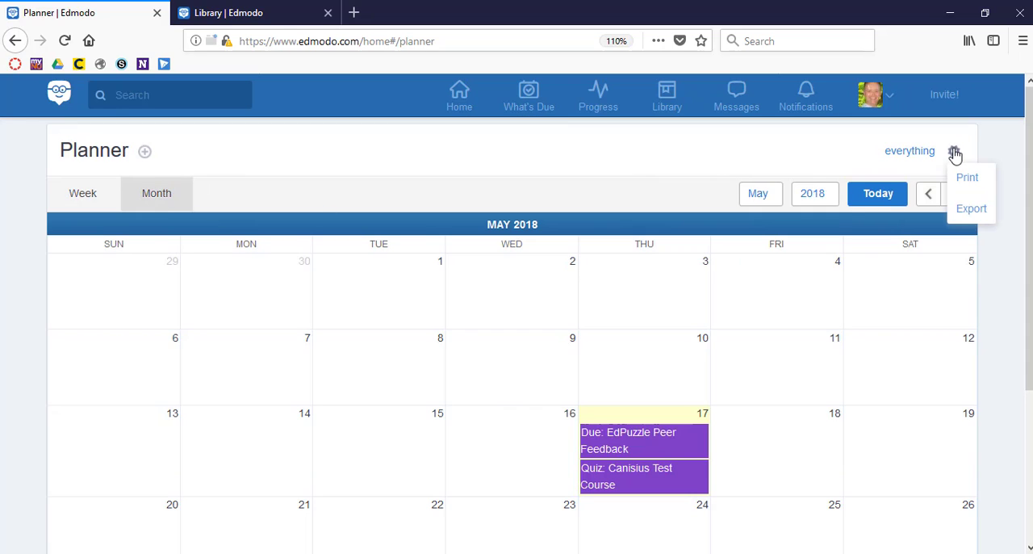
click(744, 177)
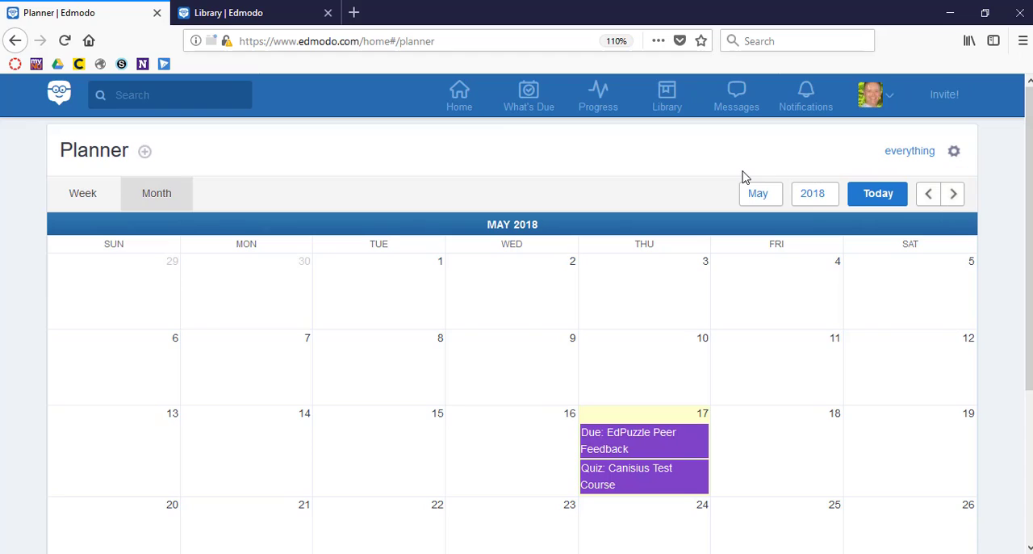